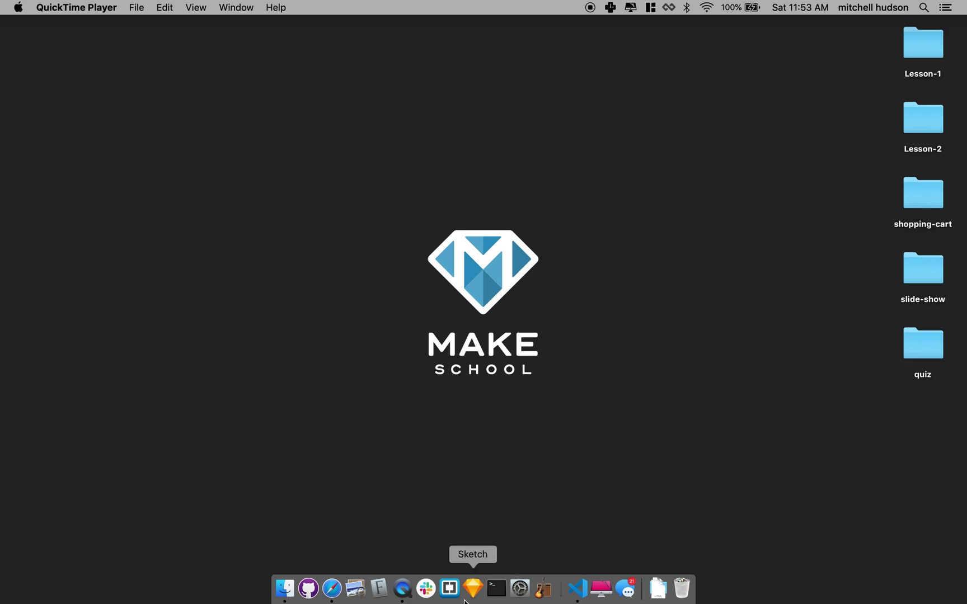
Bring the Visual Studio Code window showing the quiz's index.html to the front
click(578, 589)
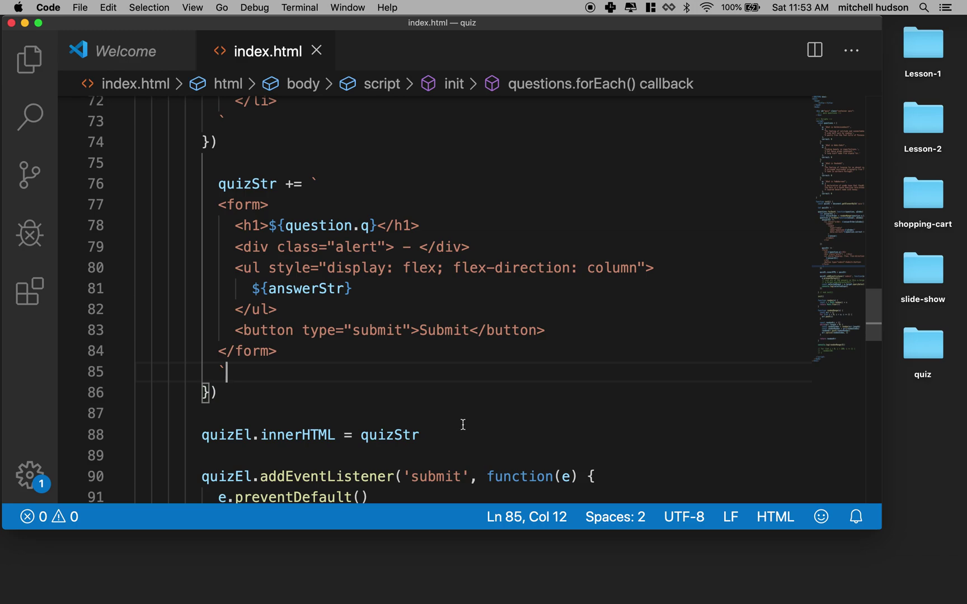
scroll(463, 424, down, 2)
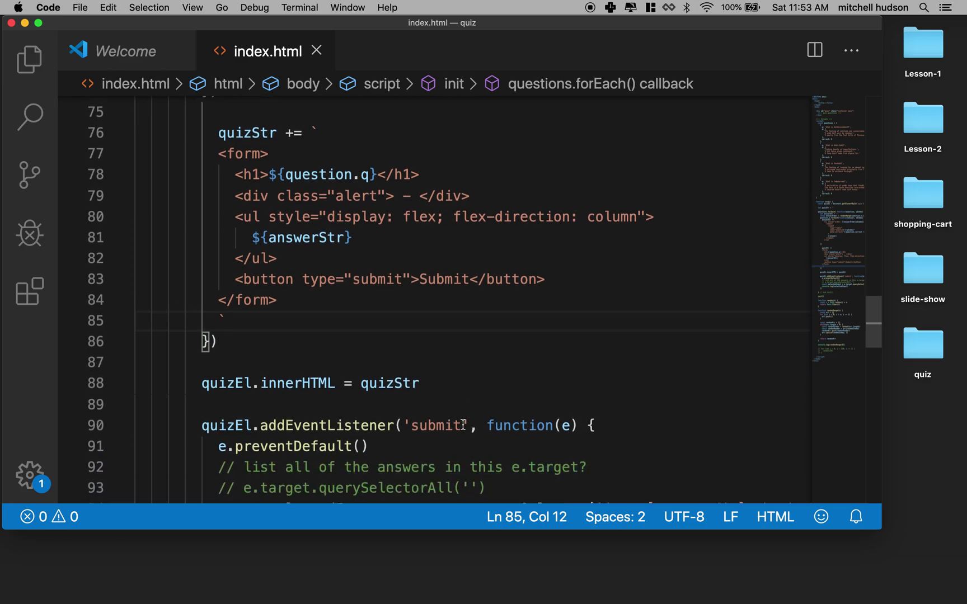
scroll(463, 425, down, 1)
scroll(463, 425, down, 3)
scroll(463, 425, down, 2)
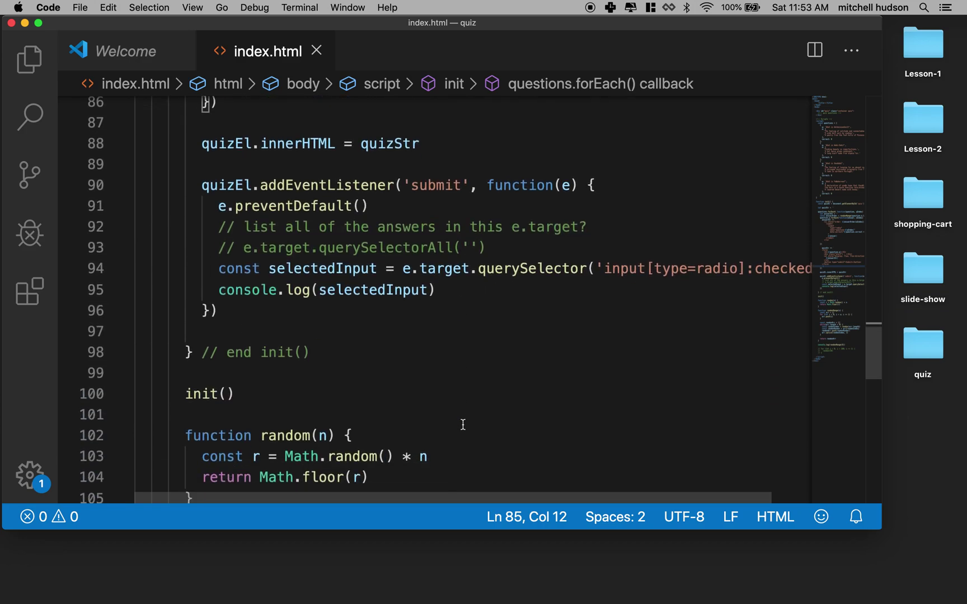
scroll(463, 424, down, 3)
scroll(463, 425, down, 2)
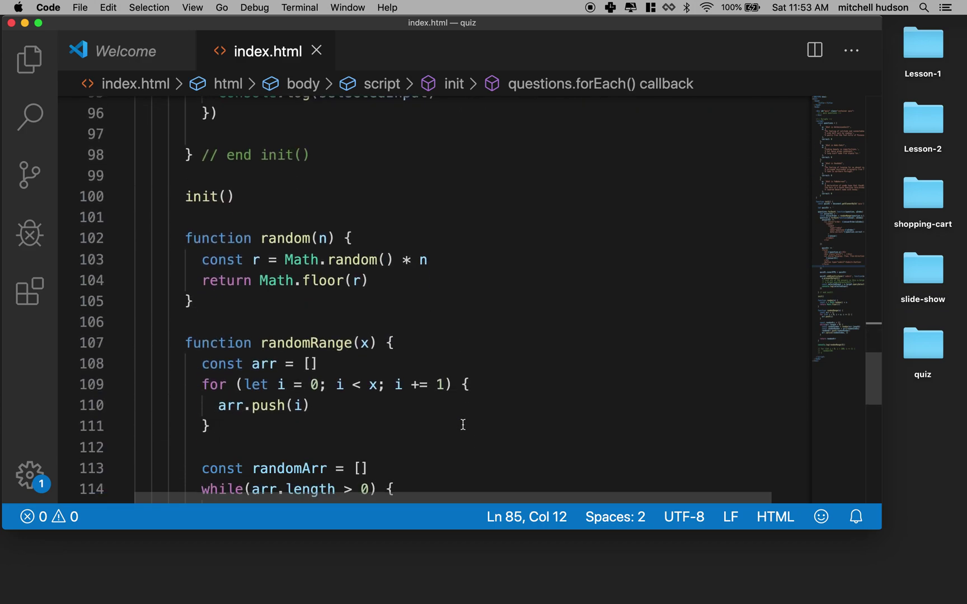
scroll(463, 424, down, 2)
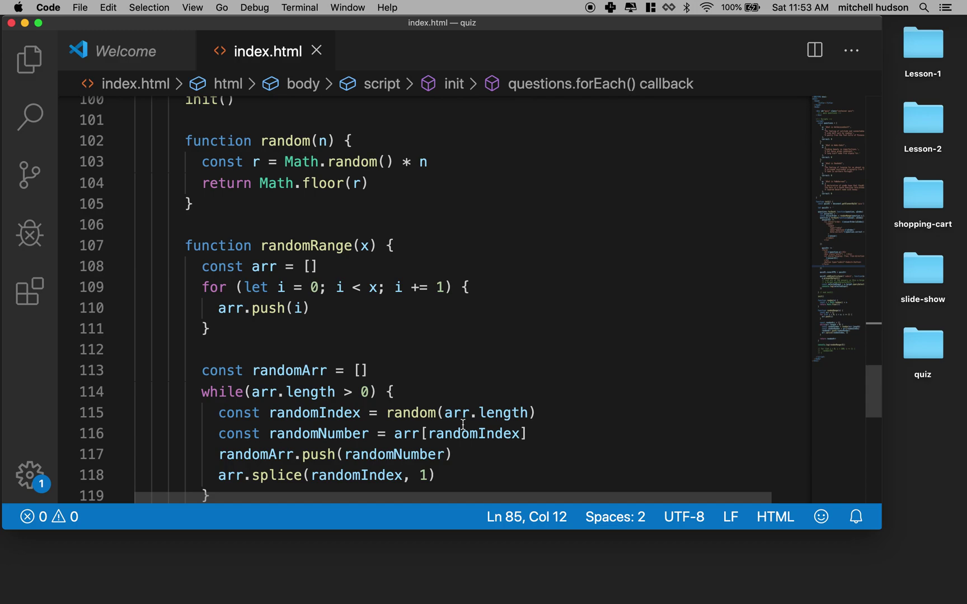
scroll(463, 424, down, 2)
scroll(462, 425, down, 1)
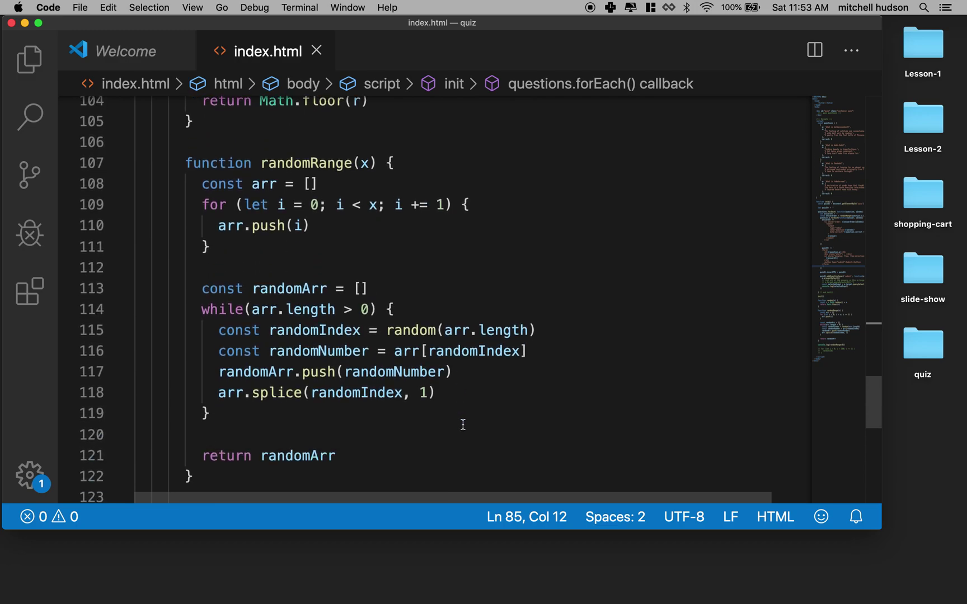
scroll(463, 425, down, 1)
scroll(463, 425, up, 4)
scroll(463, 425, up, 3)
scroll(463, 424, up, 2)
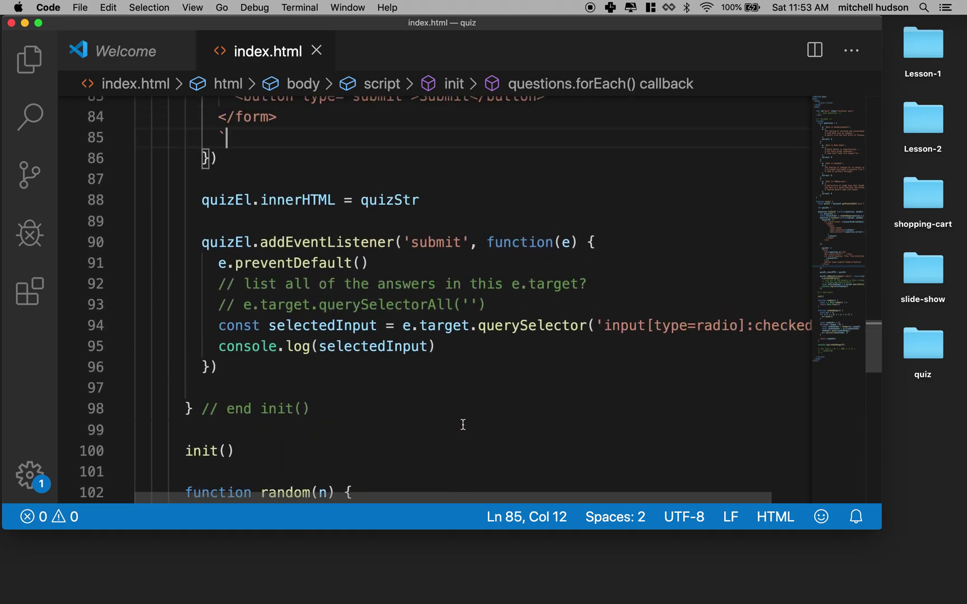
scroll(463, 424, up, 1)
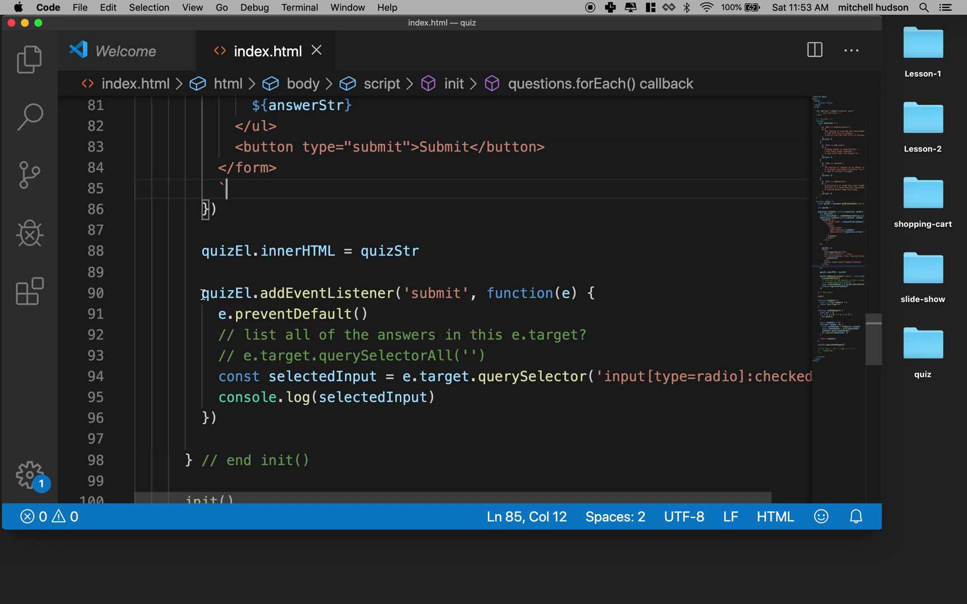
Select the submit event handler and its opening addEventListener line
drag(202, 294, 234, 418)
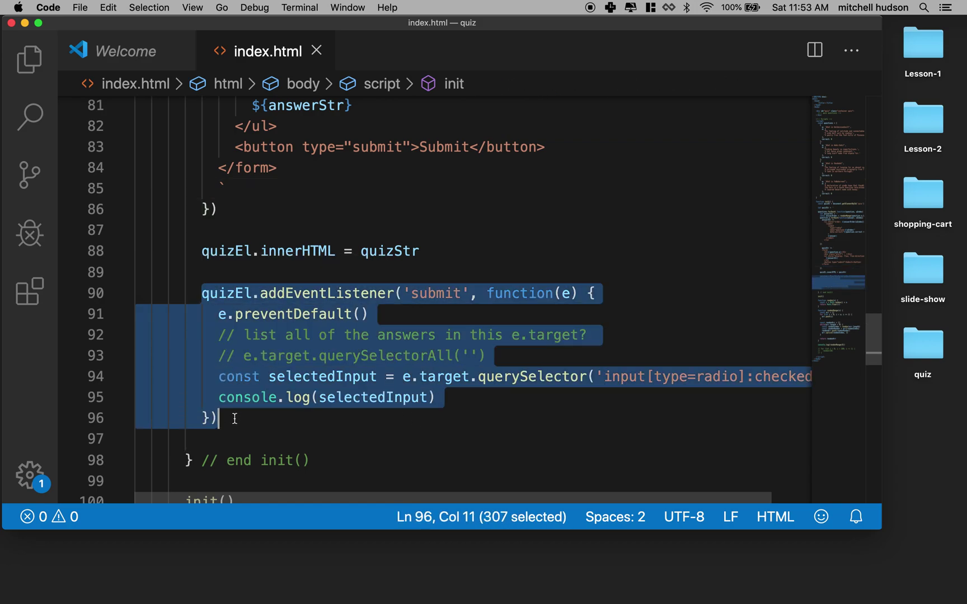
click(269, 296)
click(195, 293)
drag(195, 293, 619, 292)
scroll(617, 291, down, 1)
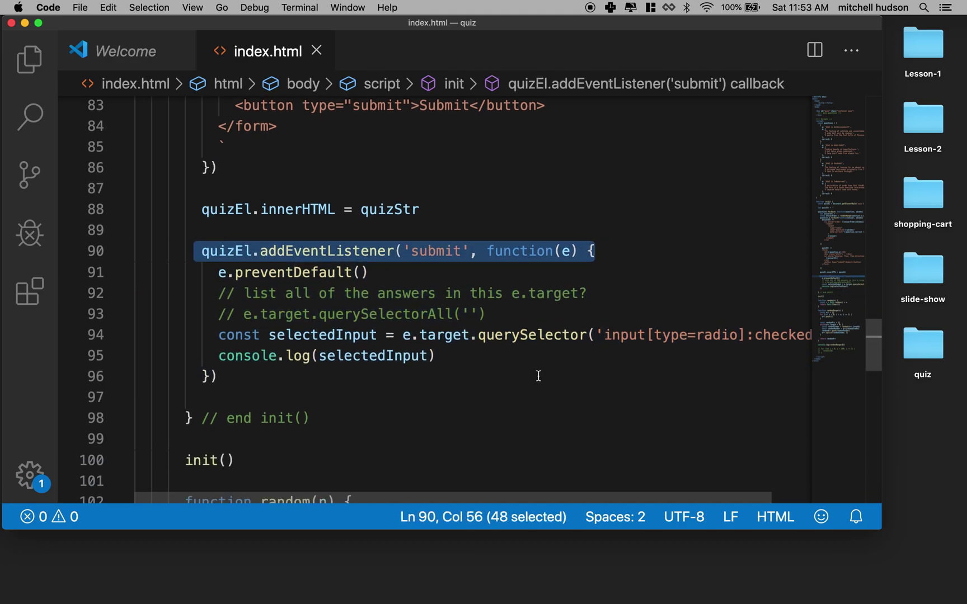
Widen the editor window and highlight selectedInput and its console.log statement
drag(876, 521, 948, 517)
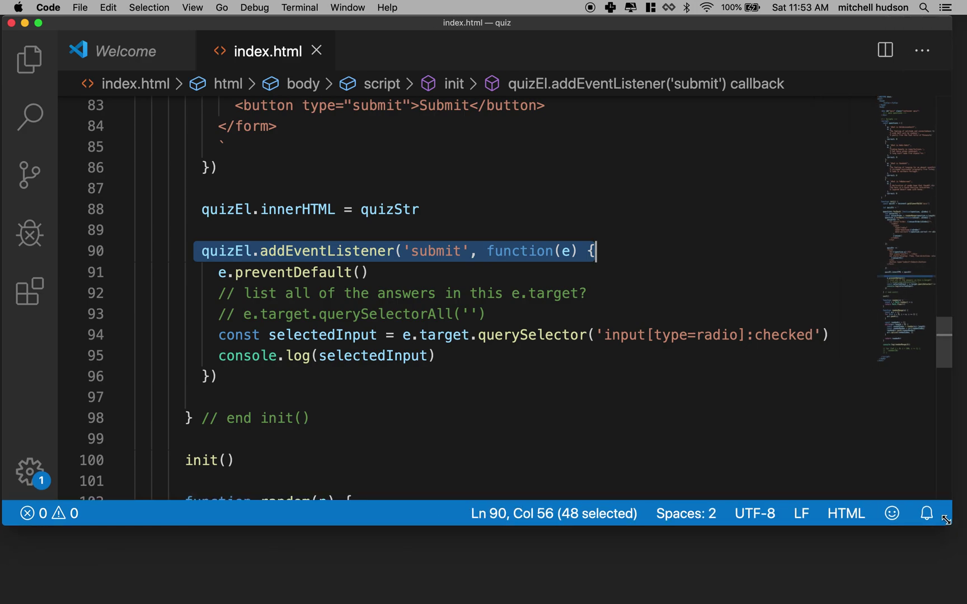
drag(269, 335, 376, 335)
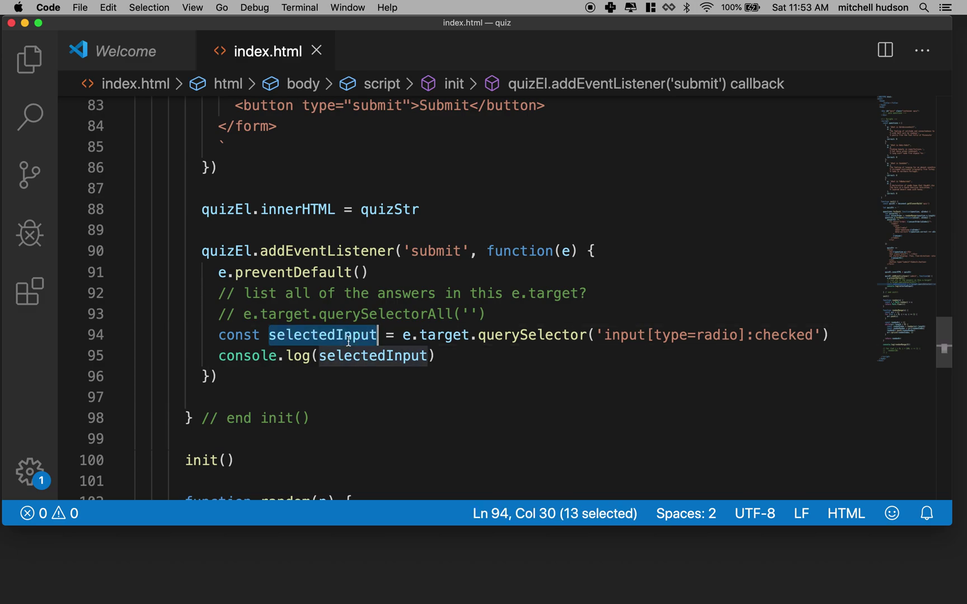
drag(218, 355, 447, 354)
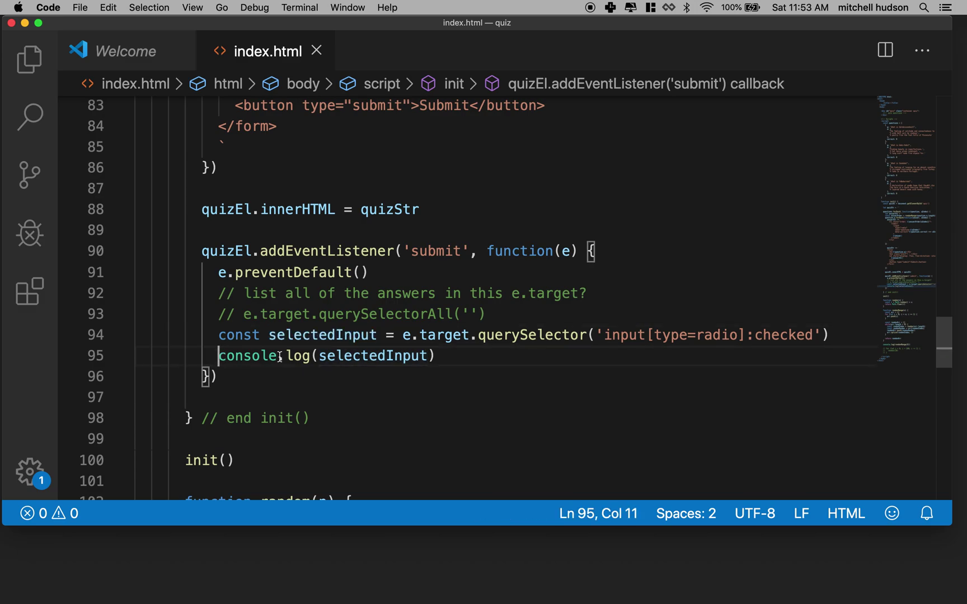
double_click(392, 356)
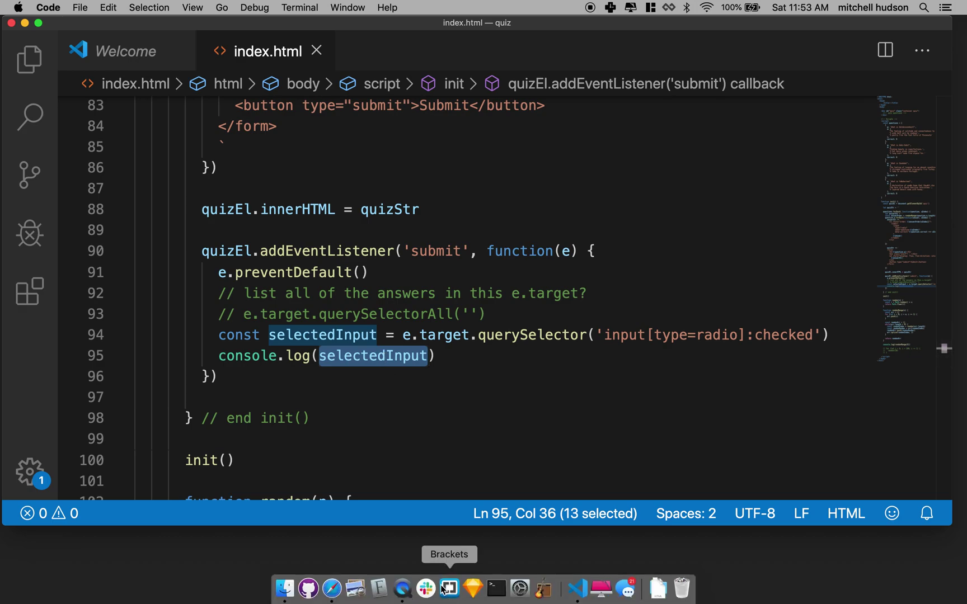
Reload the quiz in Safari and submit the layered desert answer
click(331, 589)
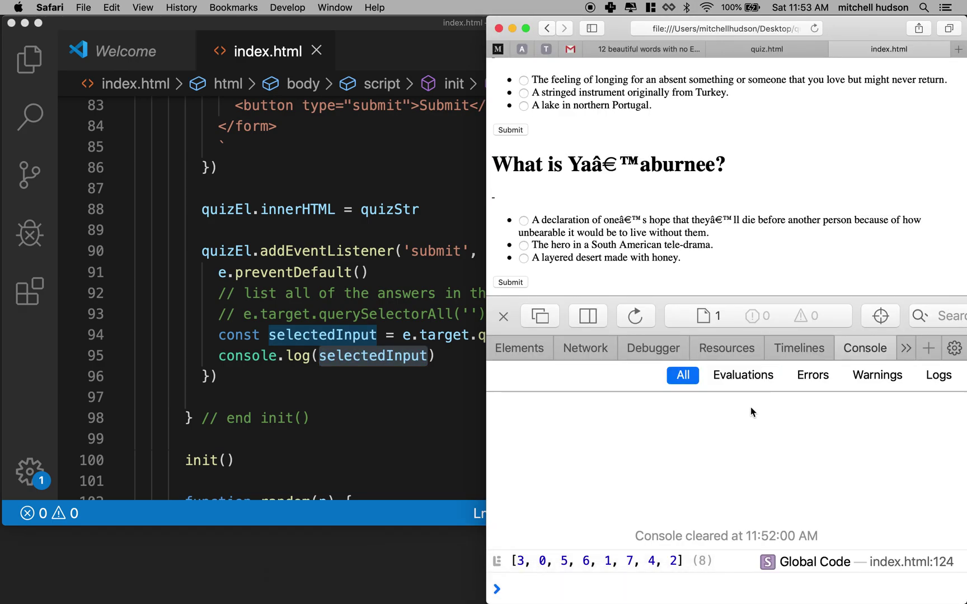
key(super+r)
click(518, 284)
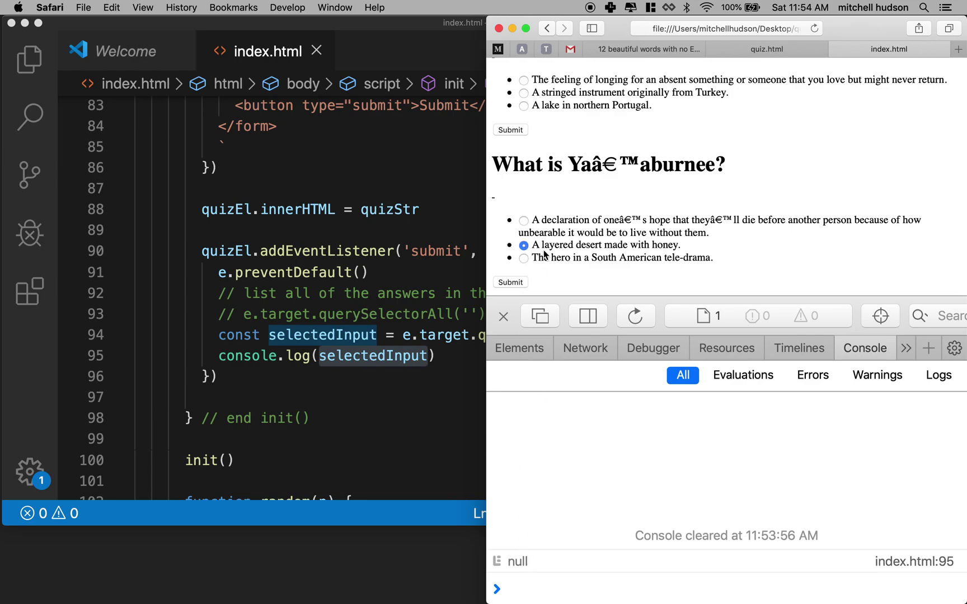
click(510, 282)
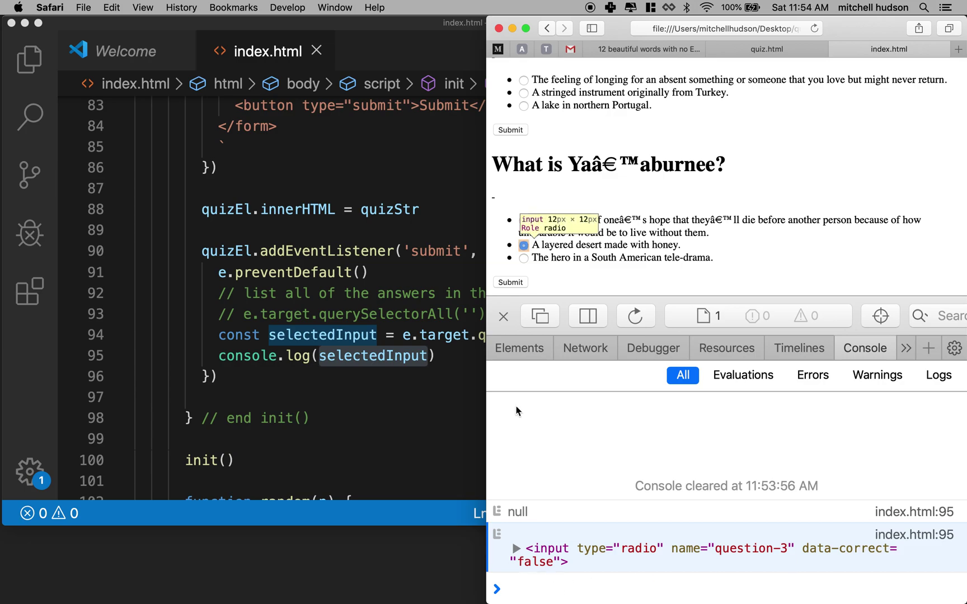
Submit the declaration of hope answer instead, then go back to the editor
click(524, 220)
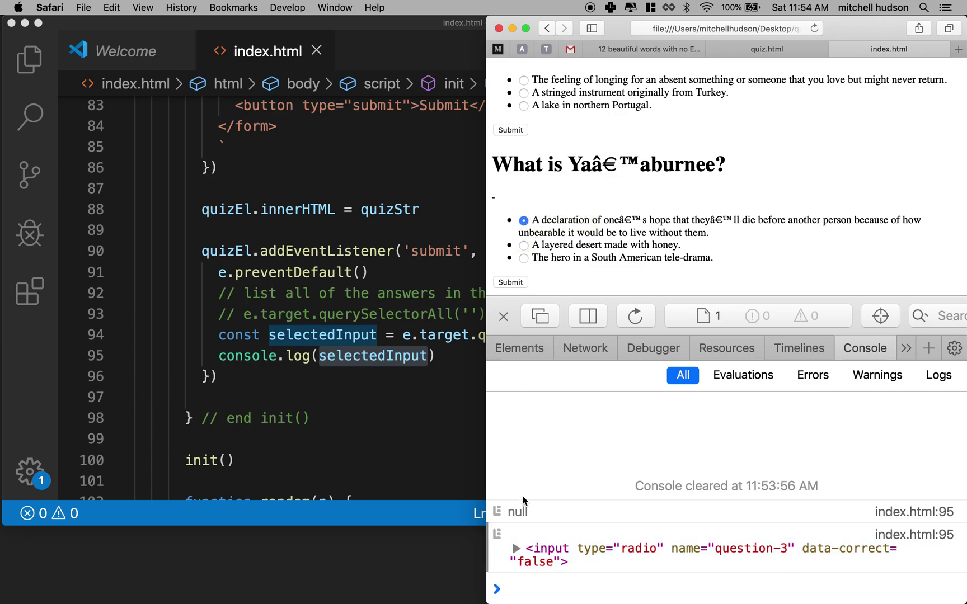
click(513, 283)
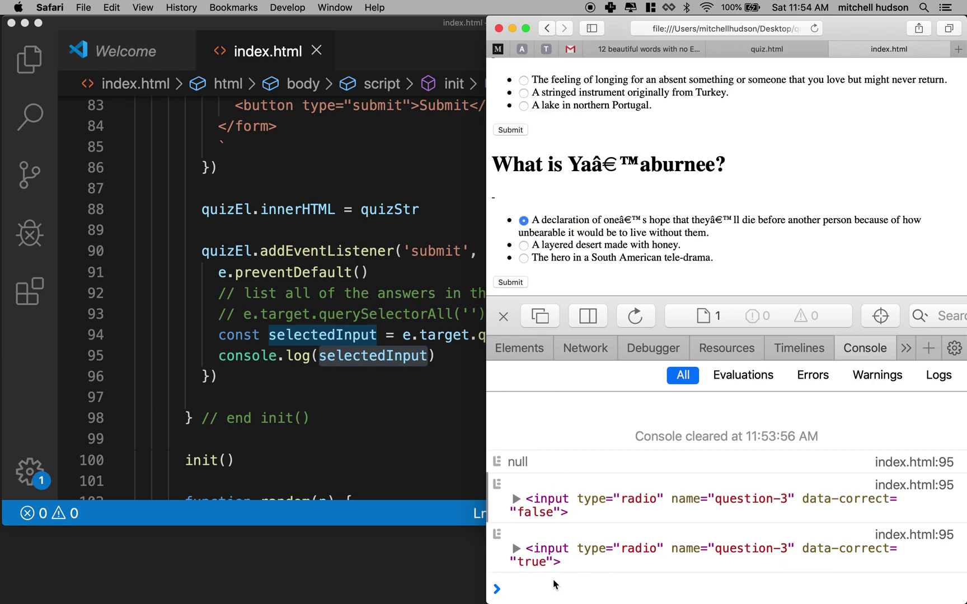
scroll(513, 227, up, 5)
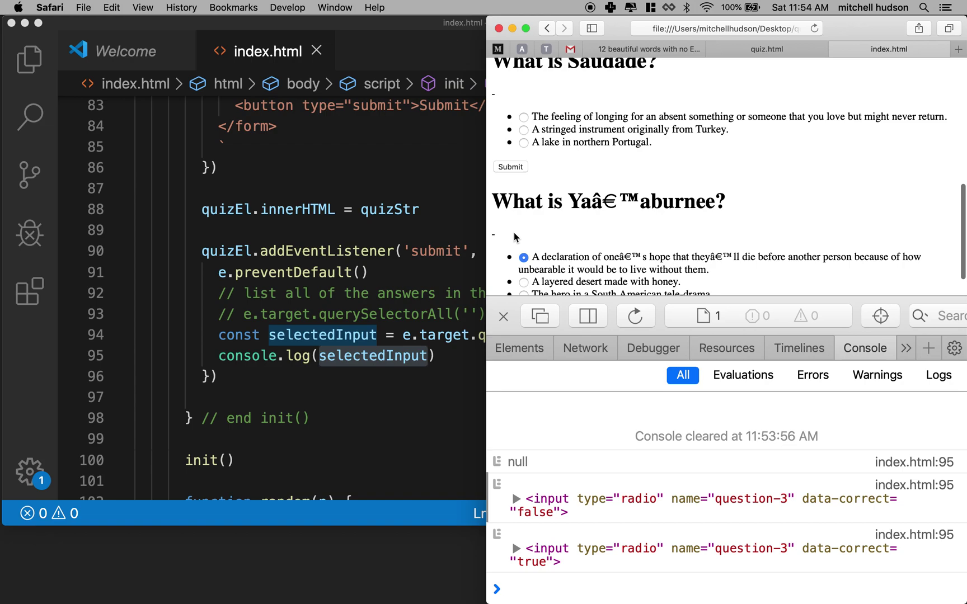
click(376, 386)
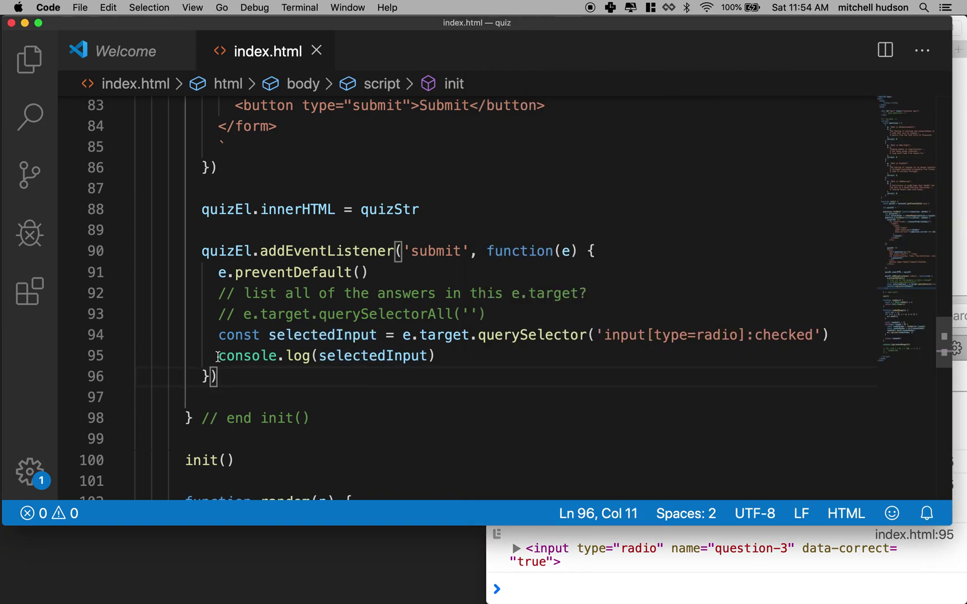
Delete console.log(selectedInput) on line 95 and inspect the alert div on line 79
drag(219, 355, 452, 361)
key(BackSpace)
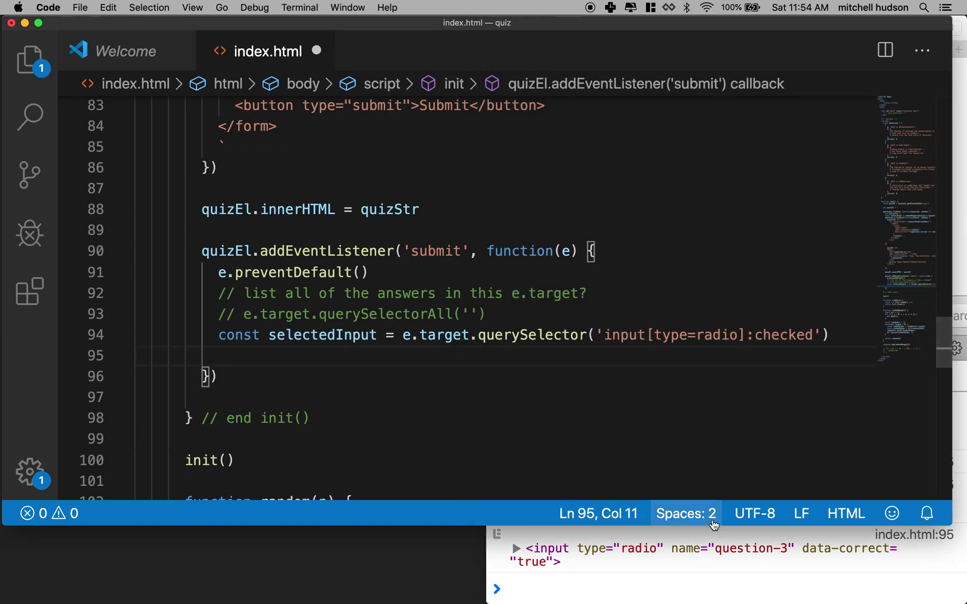
scroll(545, 279, up, 3)
scroll(544, 279, up, 3)
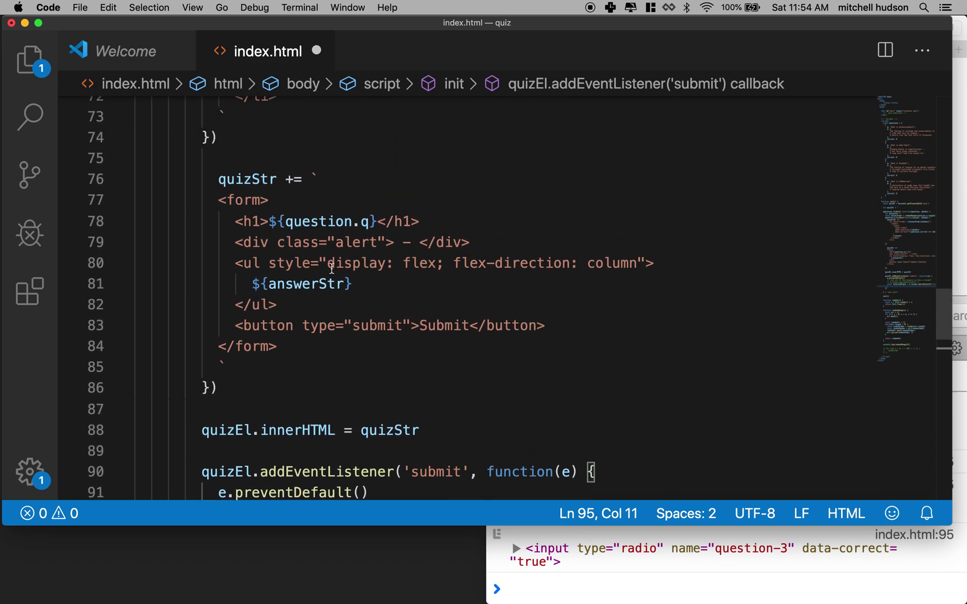
drag(236, 243, 488, 246)
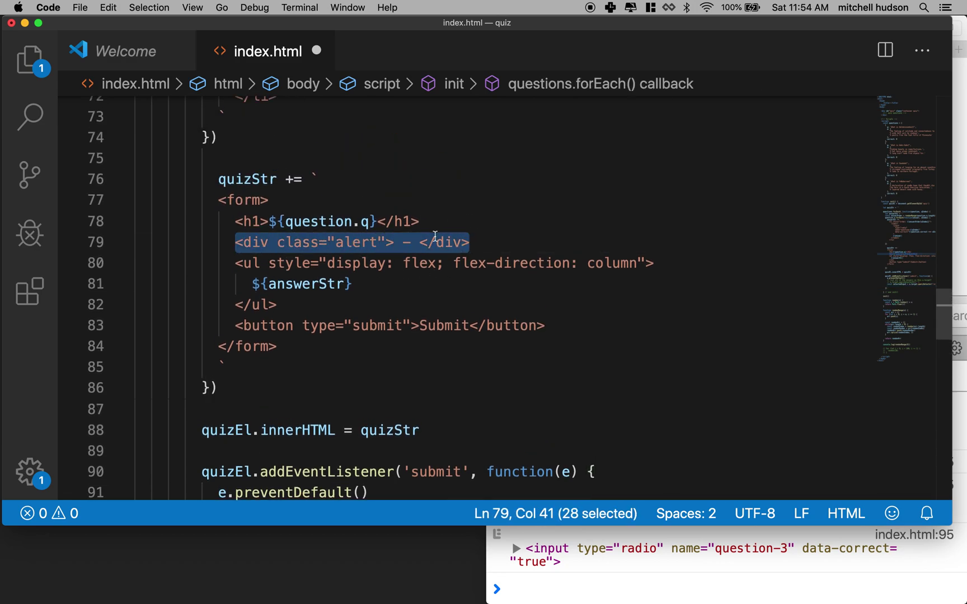
click(420, 242)
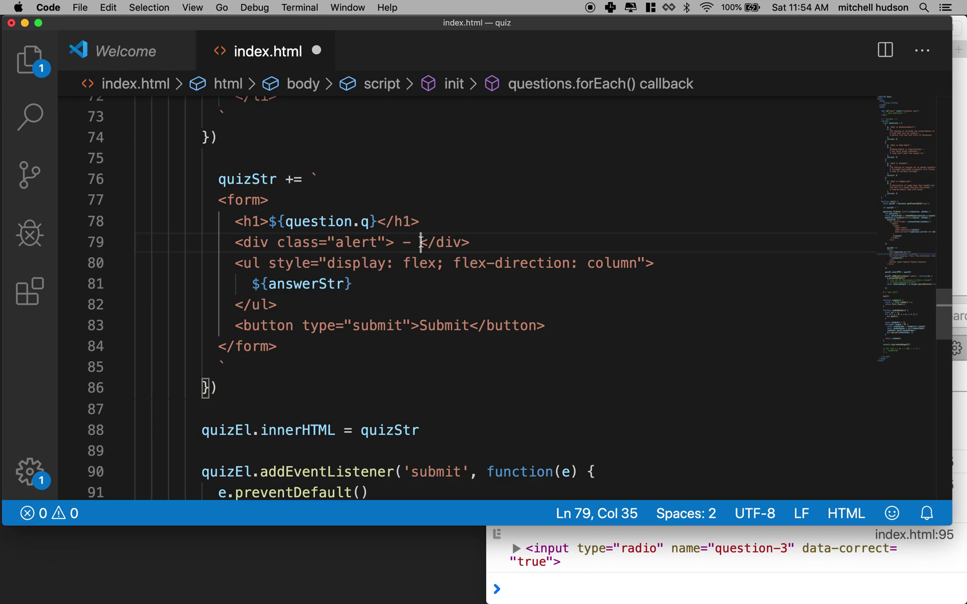
scroll(421, 242, down, 3)
scroll(479, 431, down, 3)
click(553, 591)
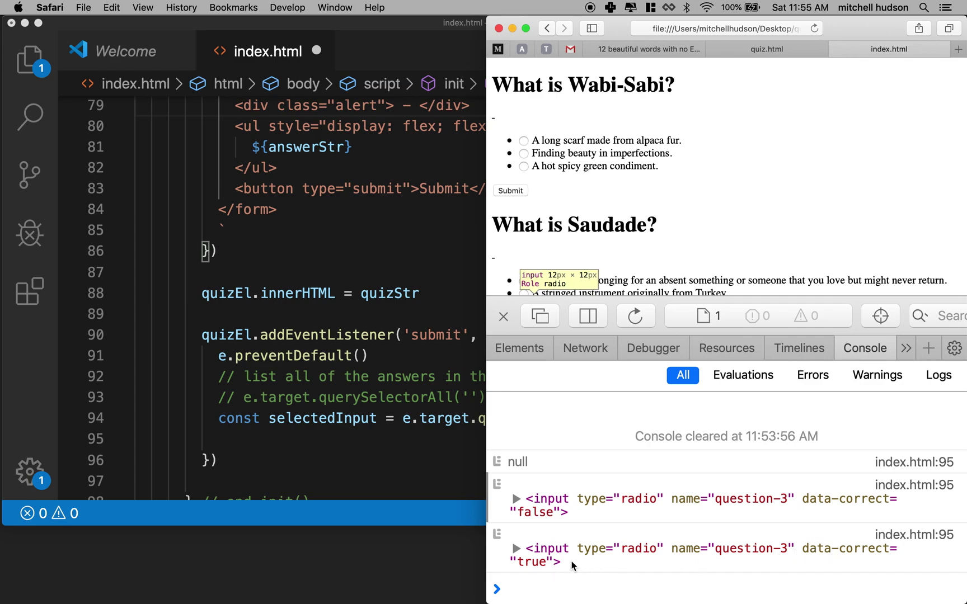
Review the submit listener and quizEl form variable, settling on blank line 95
click(263, 445)
scroll(259, 438, down, 1)
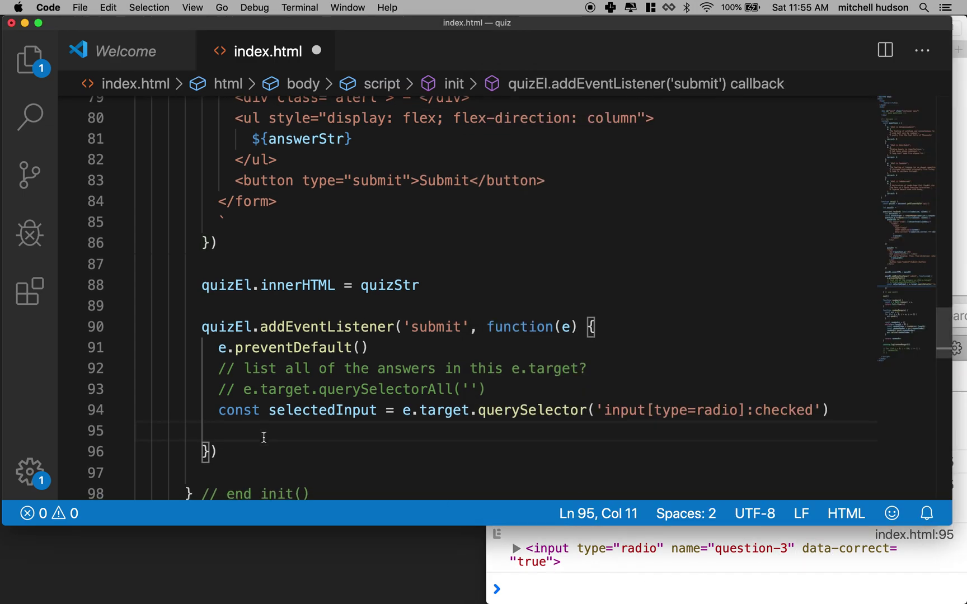
scroll(259, 438, down, 2)
drag(200, 281, 240, 390)
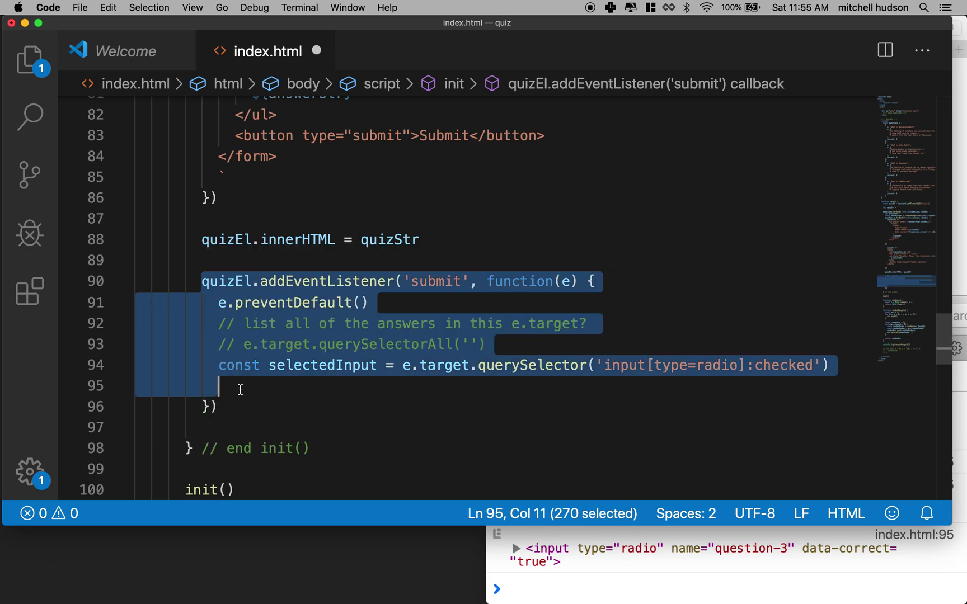
double_click(293, 281)
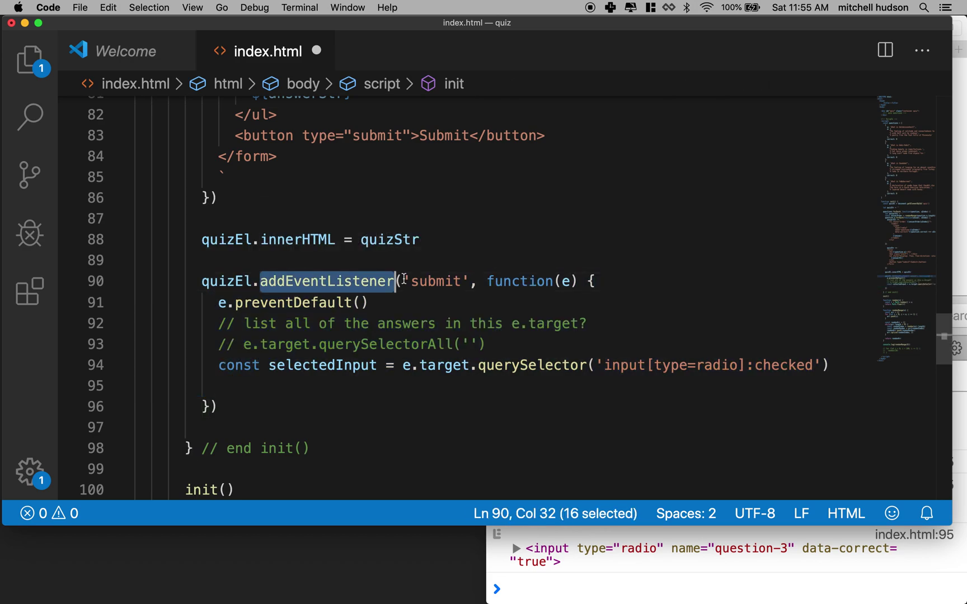
double_click(430, 280)
scroll(427, 284, down, 3)
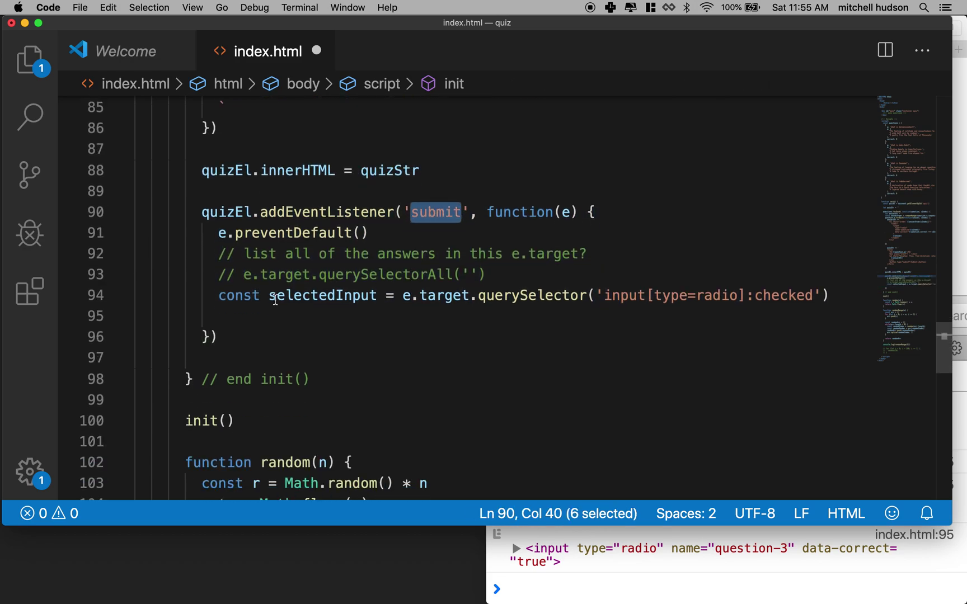
click(243, 312)
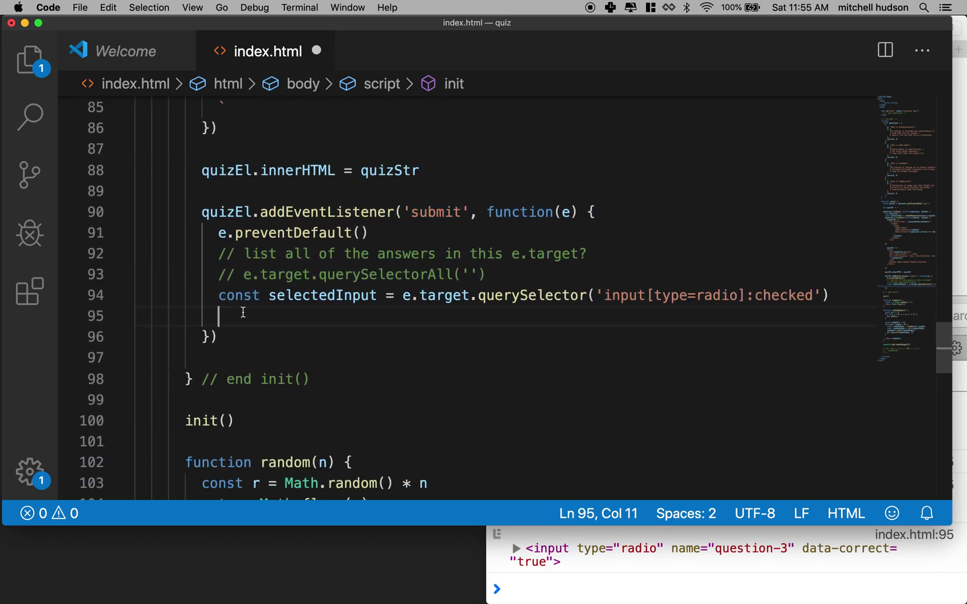
double_click(233, 215)
click(258, 309)
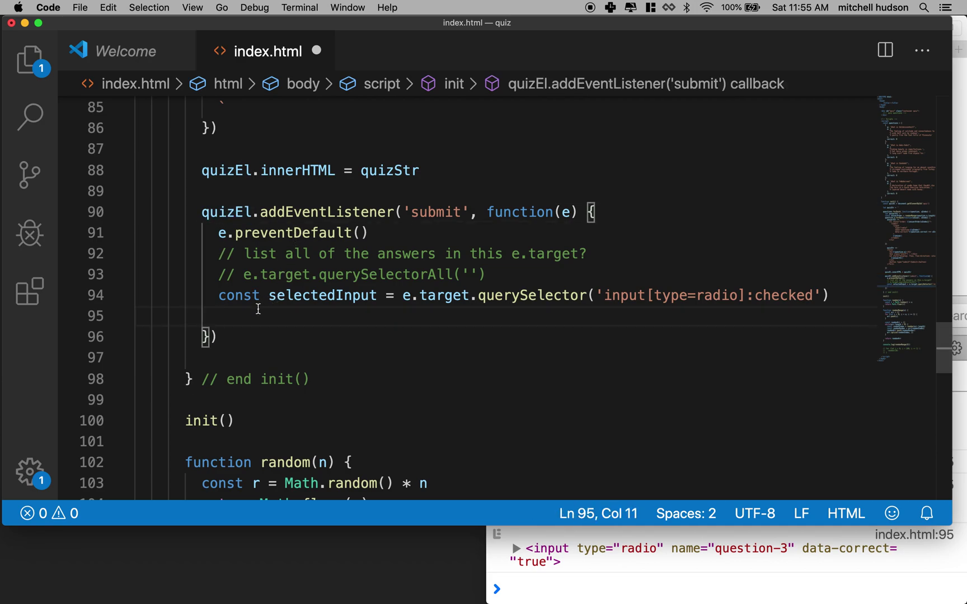
text(if () )
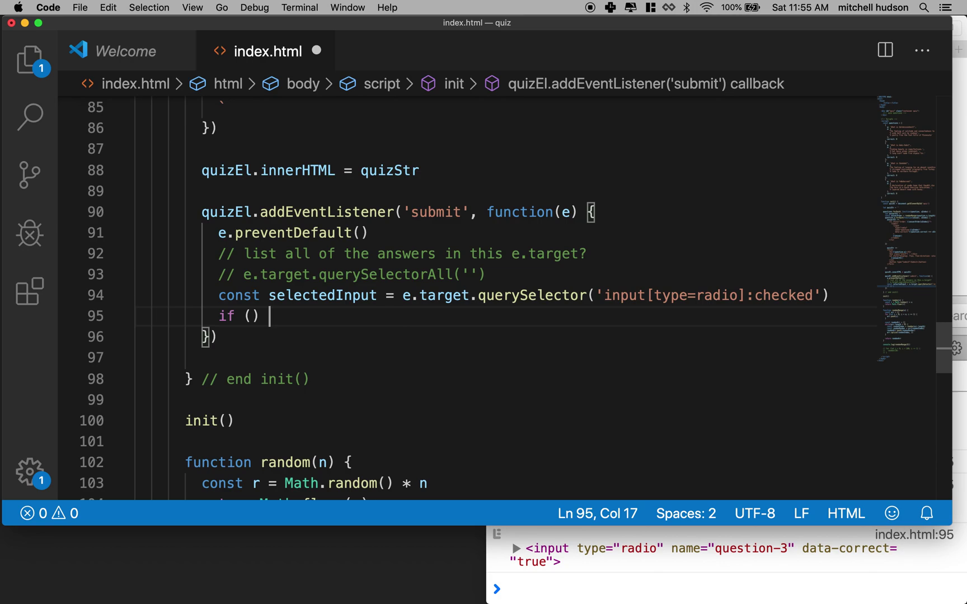
text({)
Write an if block with condition selectedInput === null, braces on separate lines
key(Return)
key(Up)
key(Right)
key(Right)
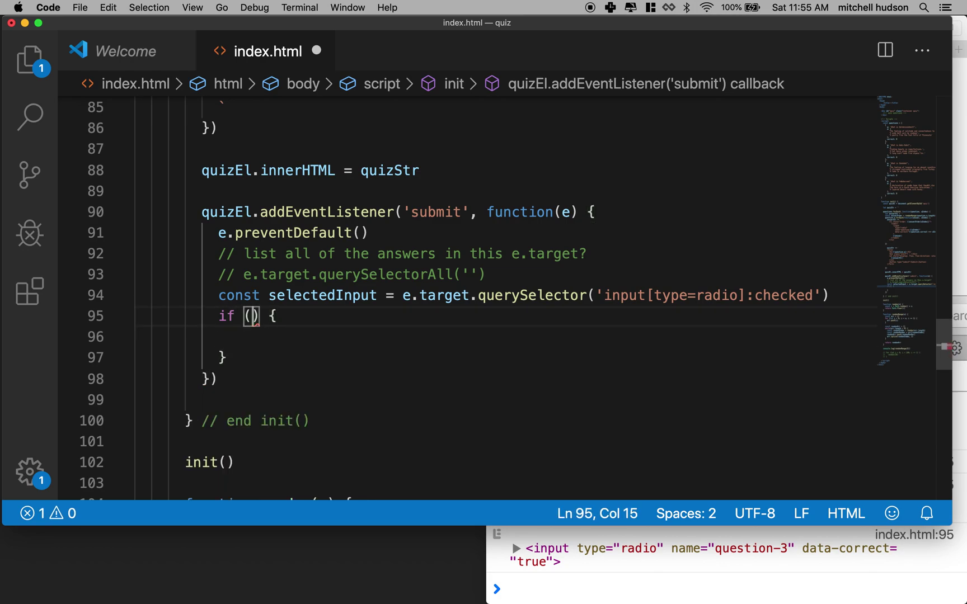
text(sele)
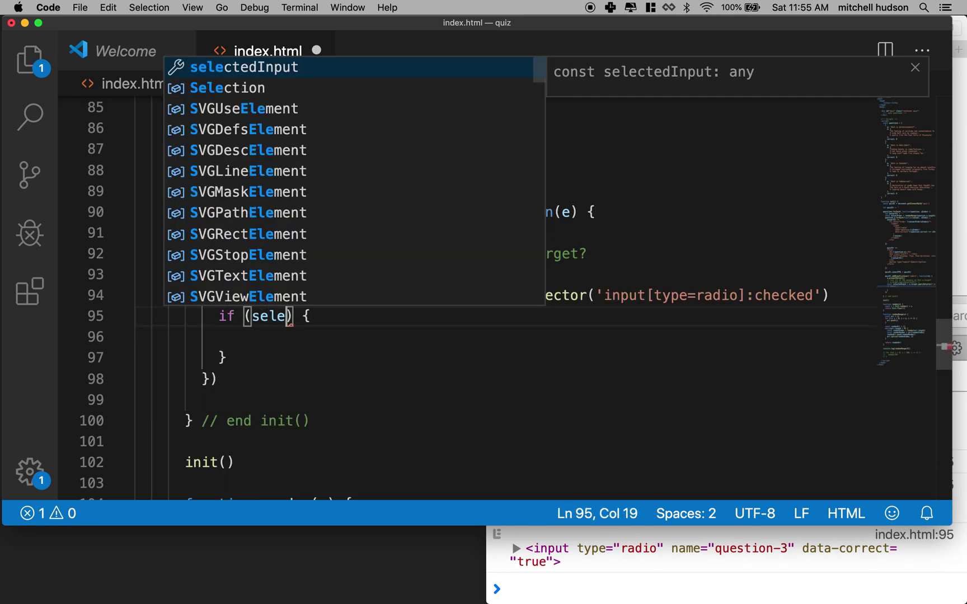
key(Tab)
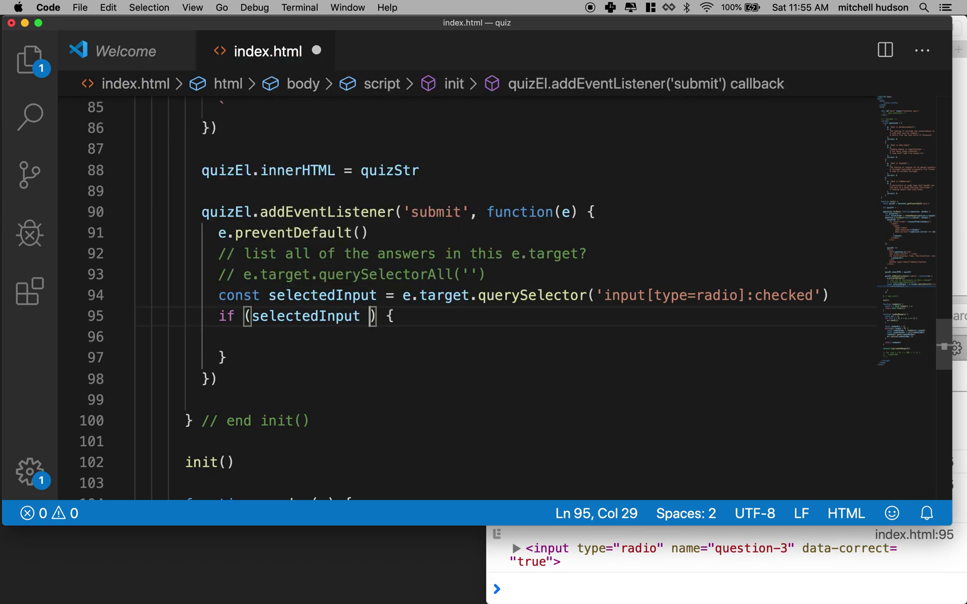
text(===)
key(BackSpace)
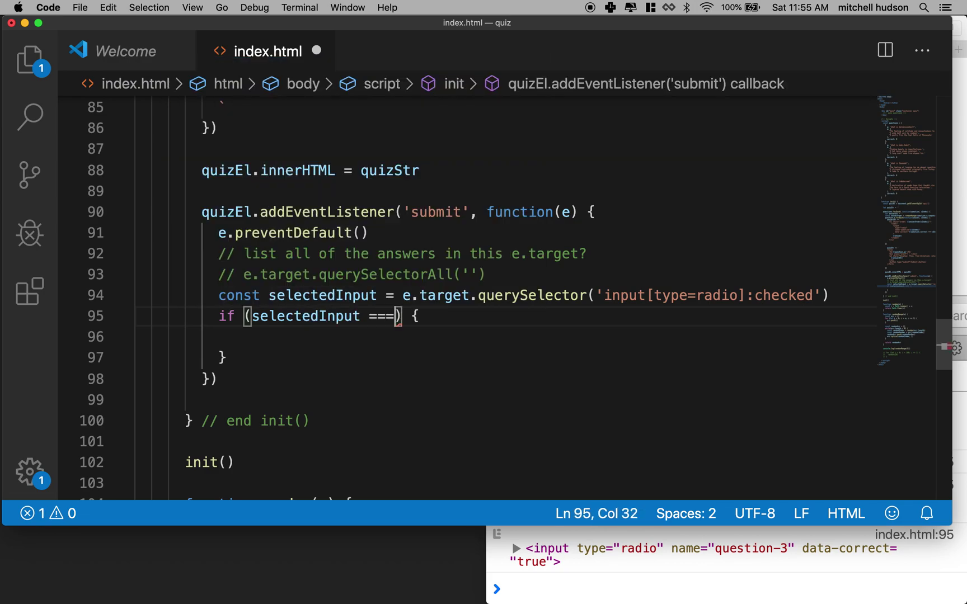
key(BackSpace)
key(BackSpace)
key(BackSpace)
text(==)
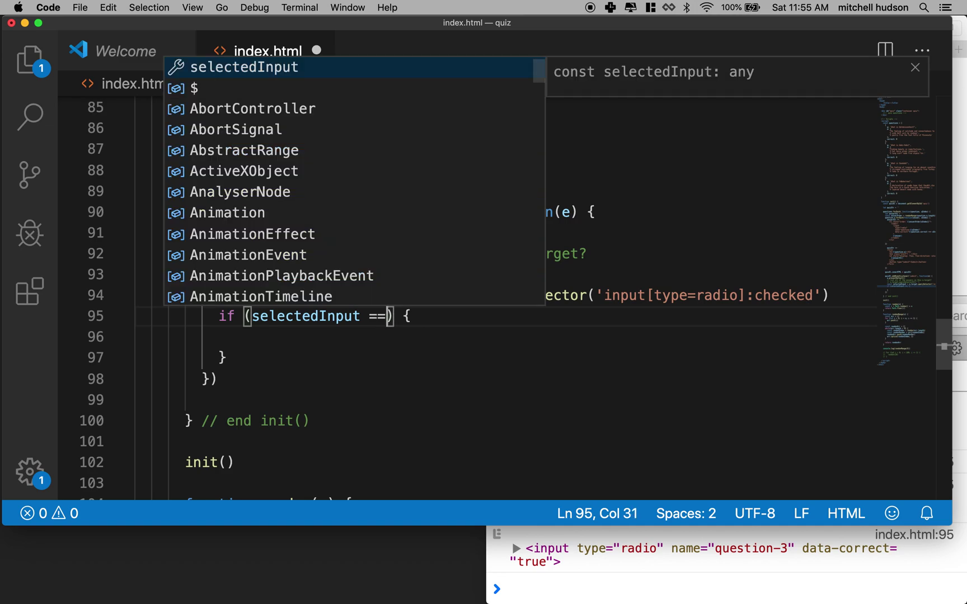
text(= nul)
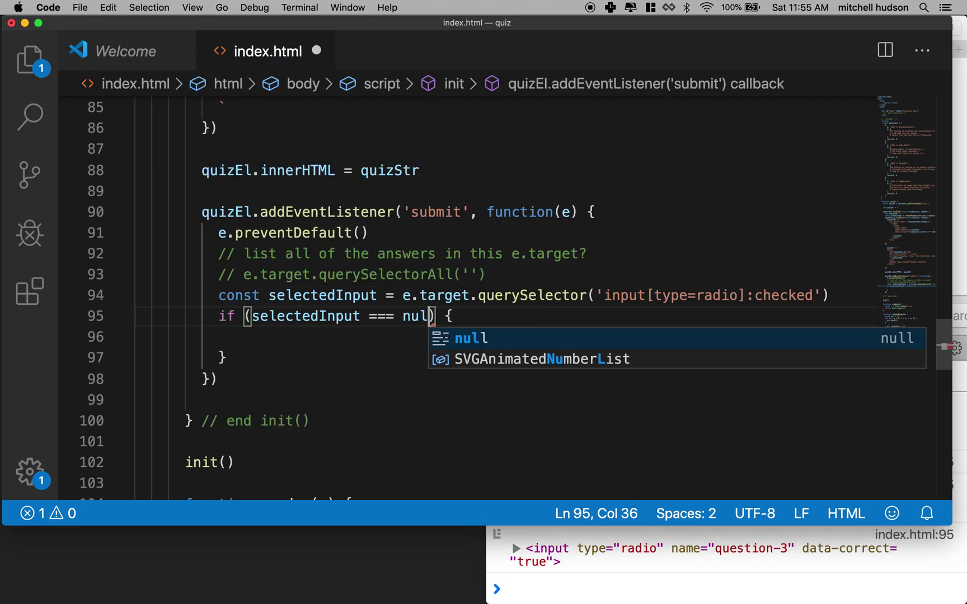
text(l)
key(Right)
key(Down)
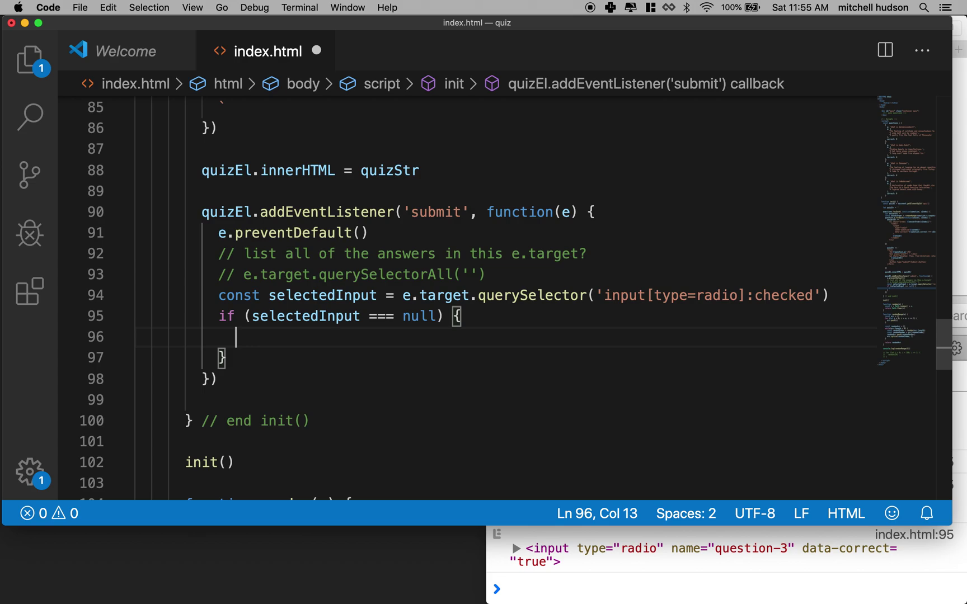
Save index.html, glance at Safari, and insert a blank line after line 93
key(super+s)
click(568, 584)
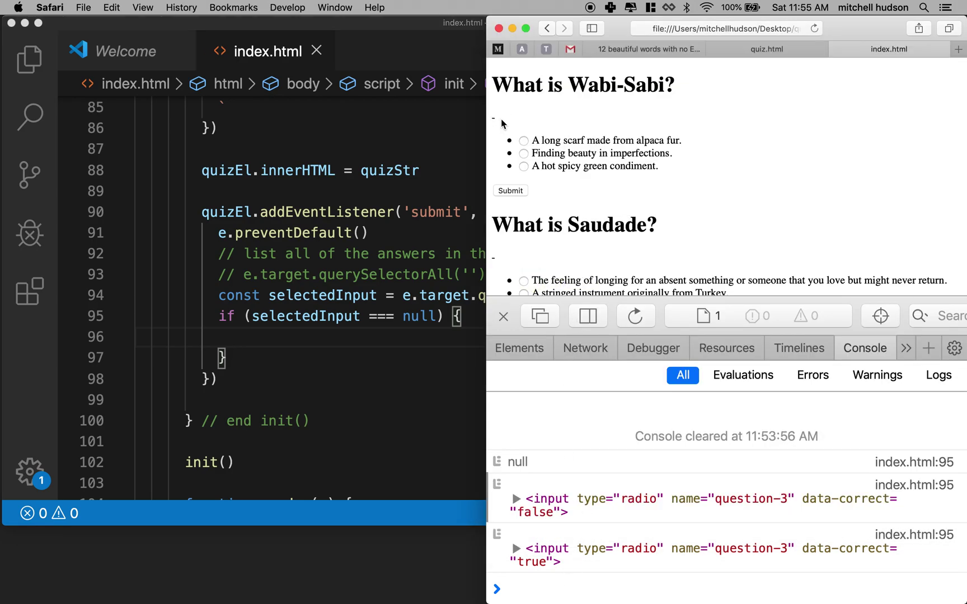
click(376, 307)
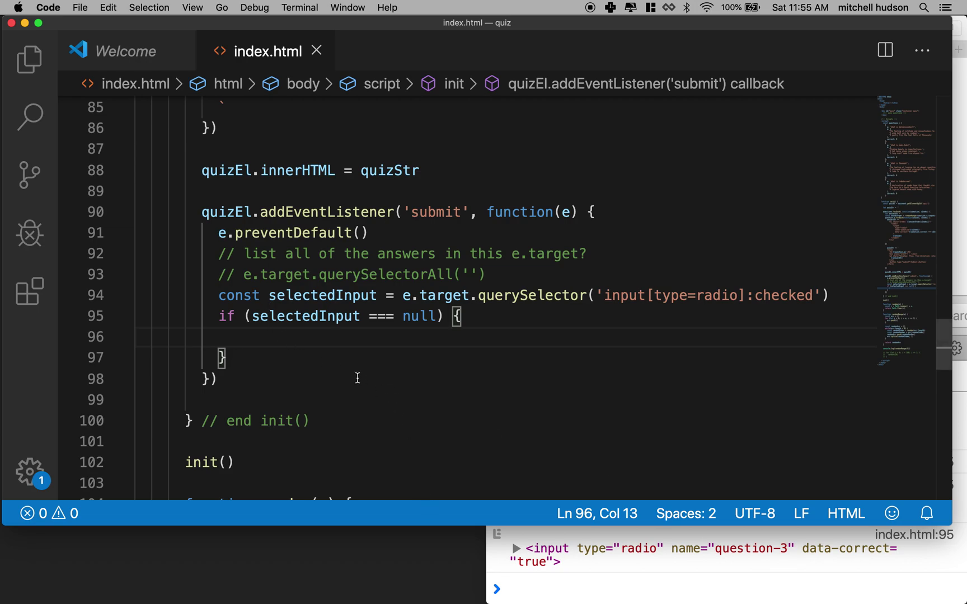
click(502, 274)
key(Return)
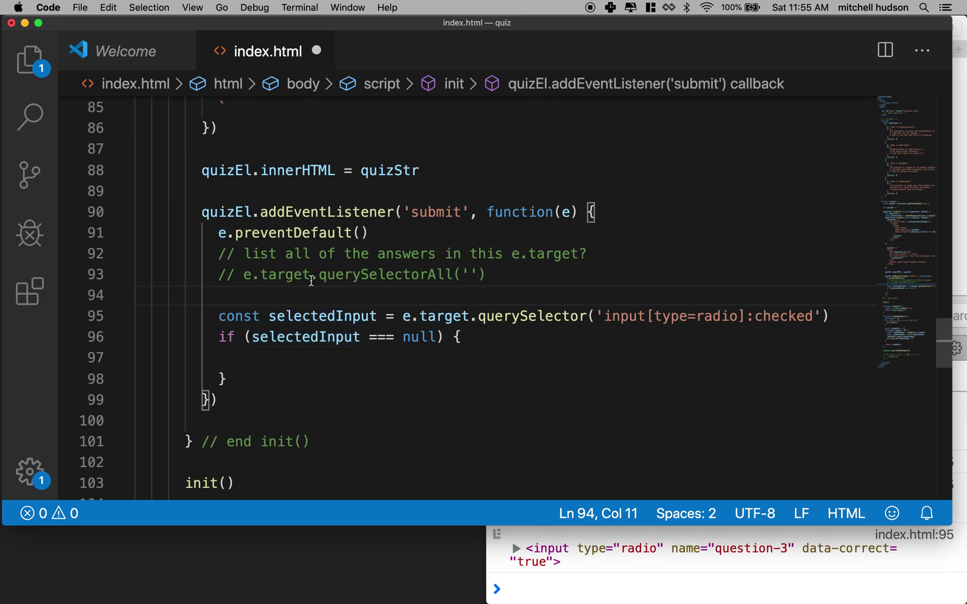
text(const al)
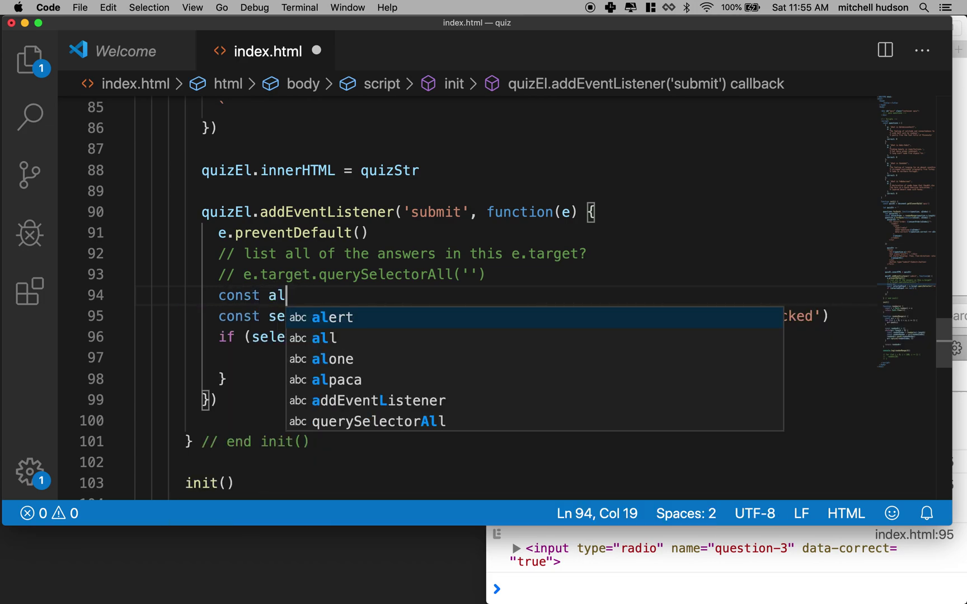
text(ert =)
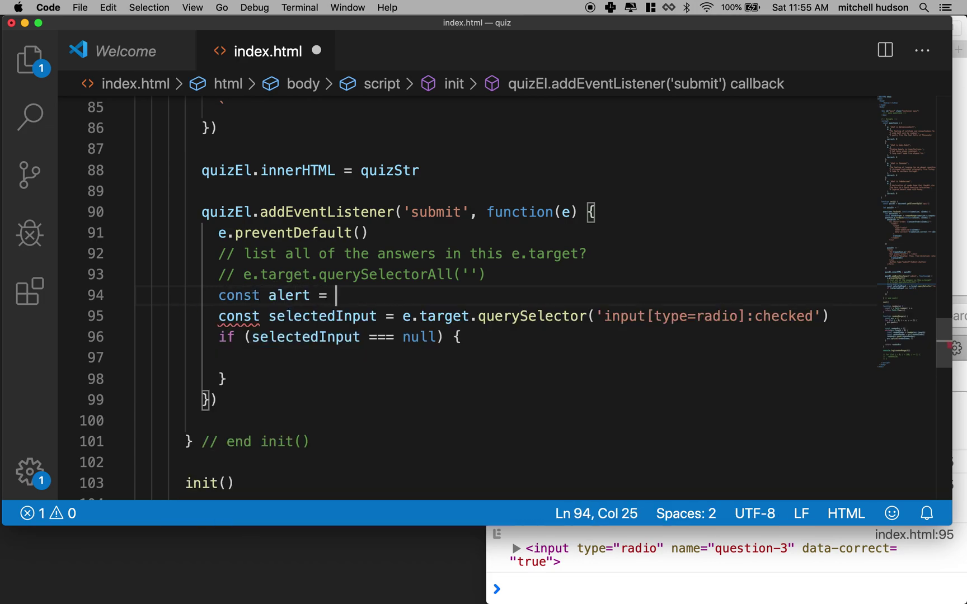
Declare const alert = e.target.querySelector('div.alert') on line 94 and save
drag(403, 316, 830, 323)
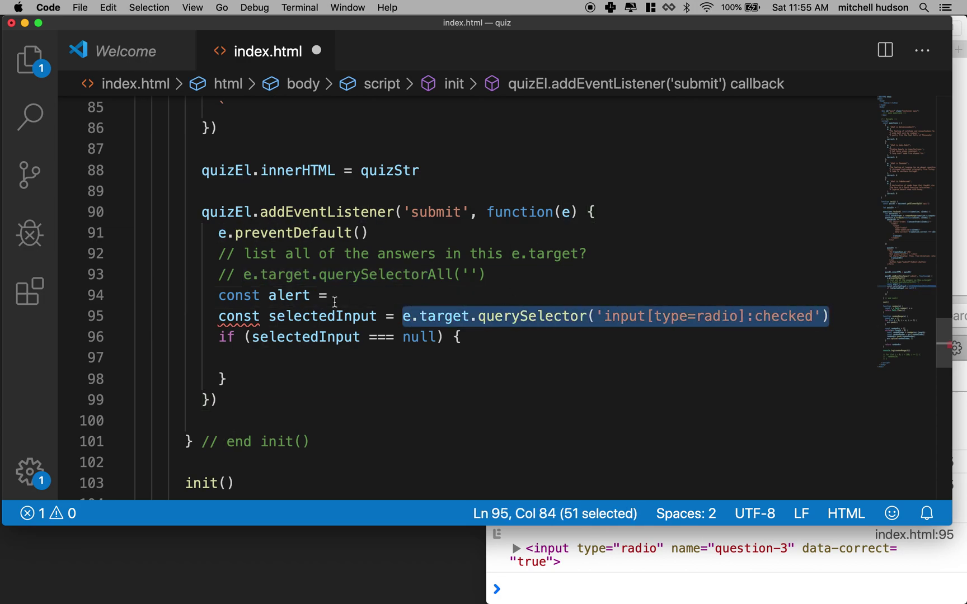
click(348, 292)
text(e.)
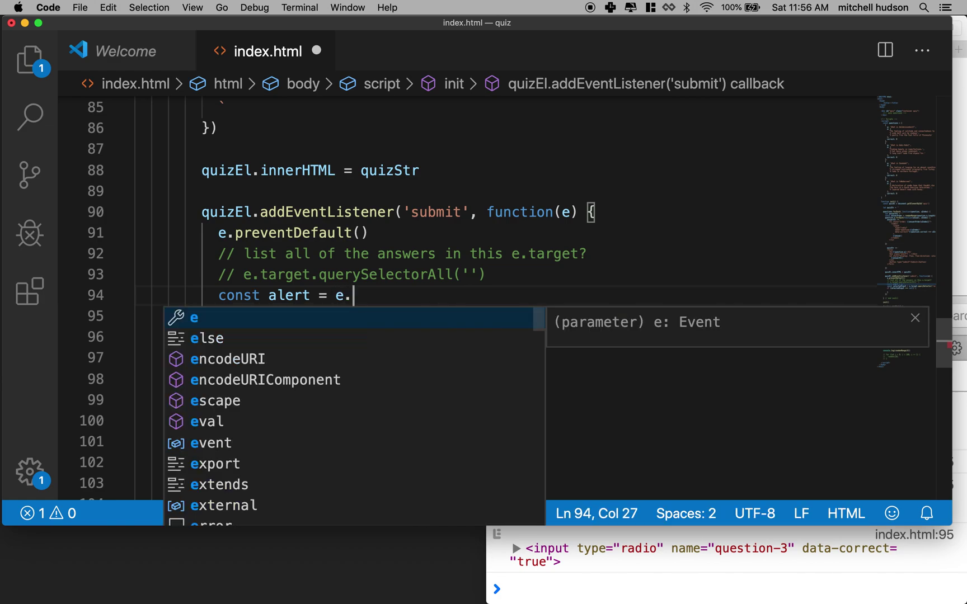
text(ta)
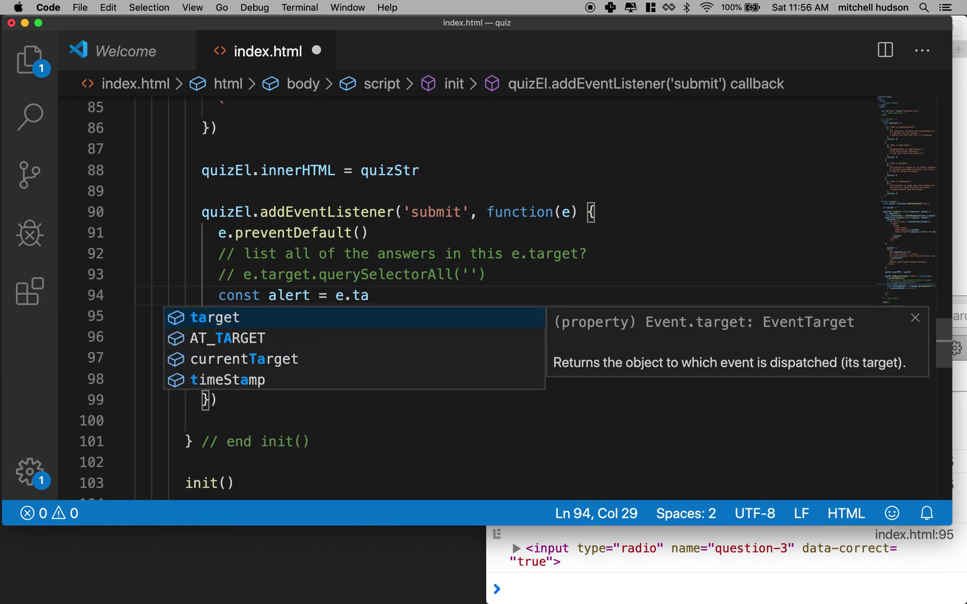
text(rget.)
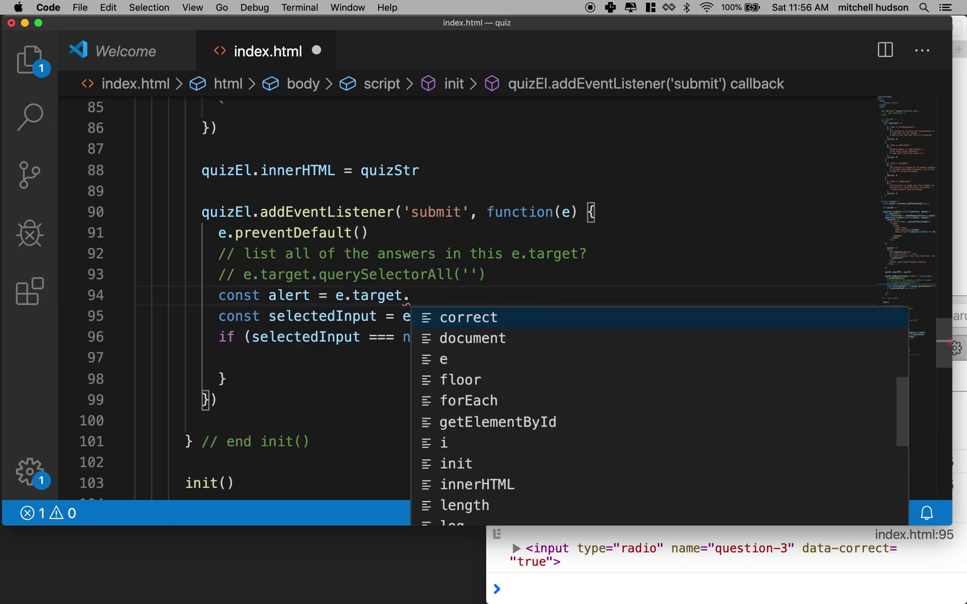
text(que)
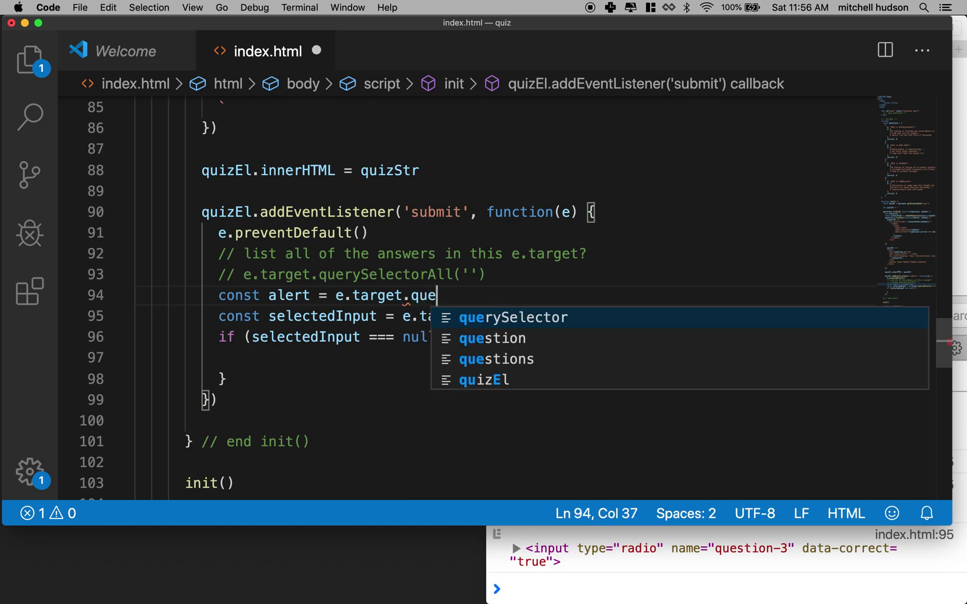
text(ryS)
key(Tab)
text(())
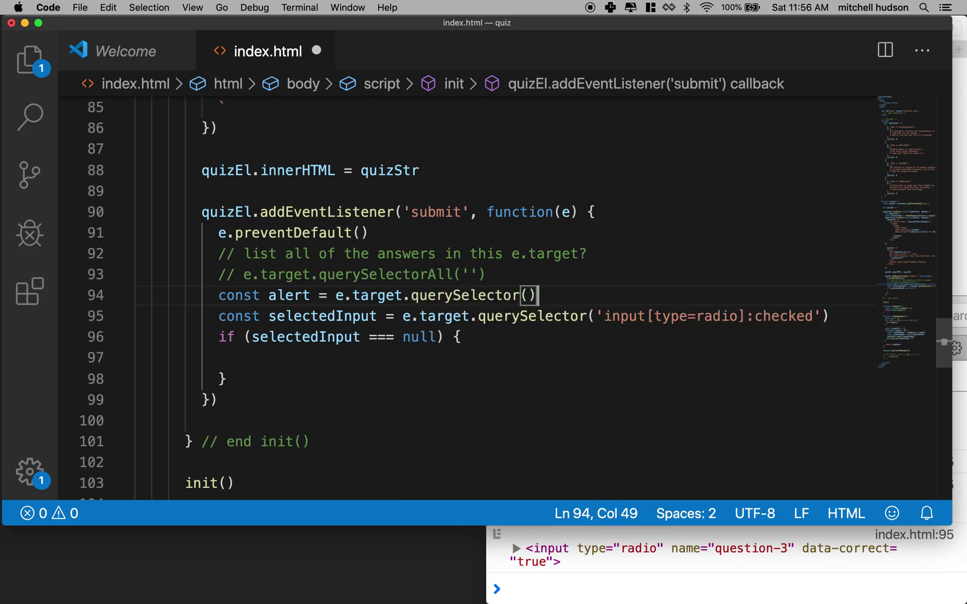
key(Left)
text(')
text(div.a)
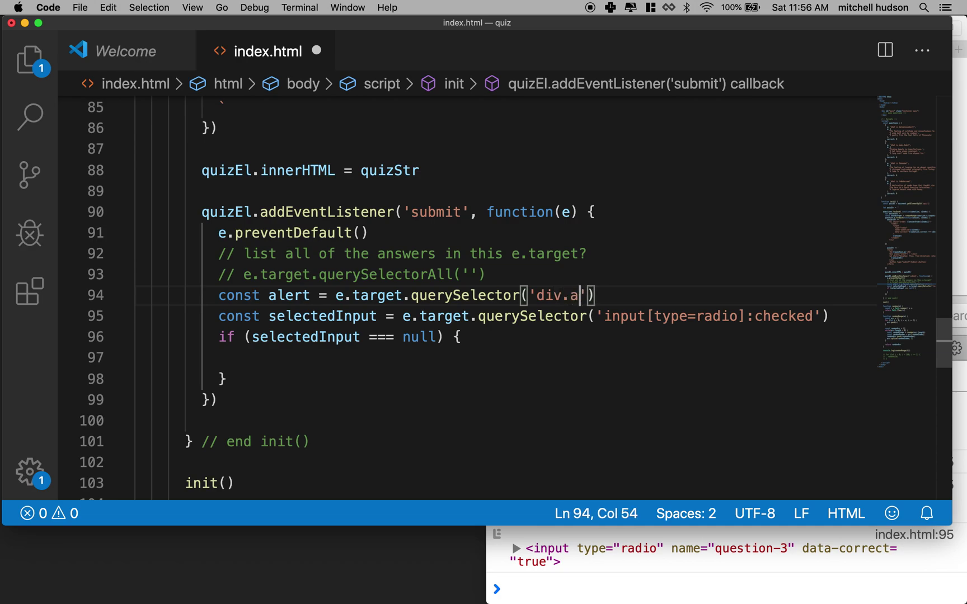
text(lert)
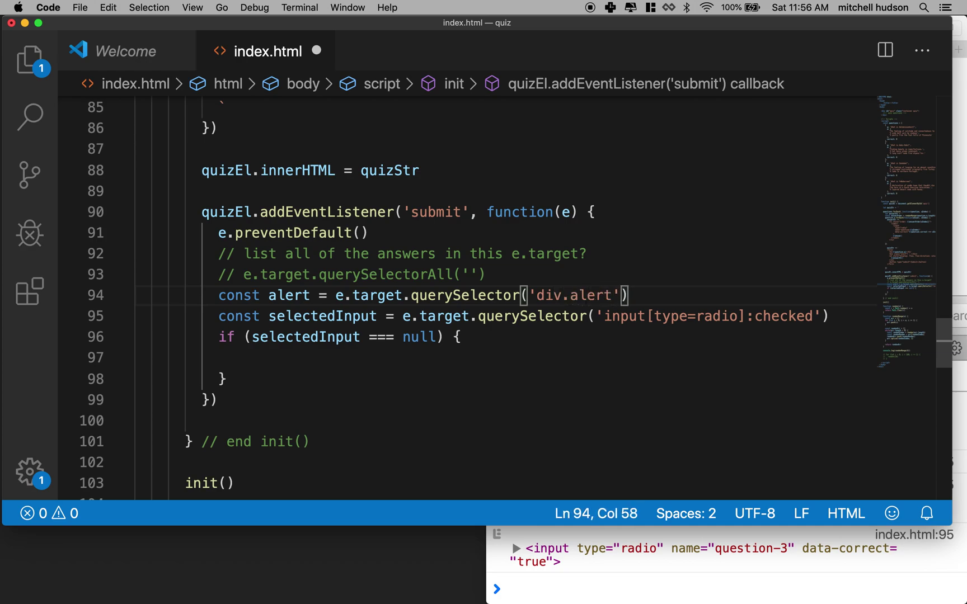
key(super+s)
key(Right)
key(Right)
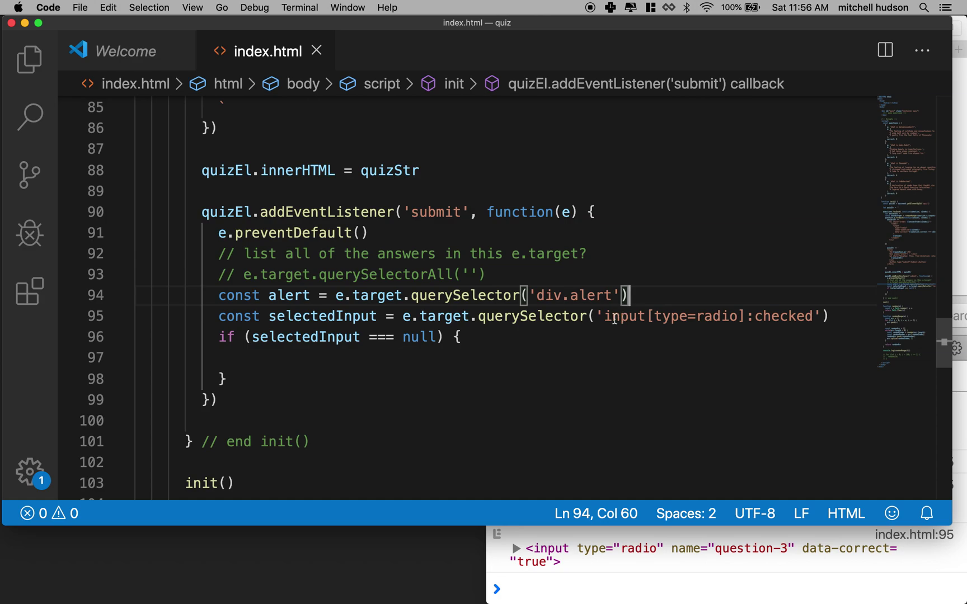
drag(536, 296, 612, 313)
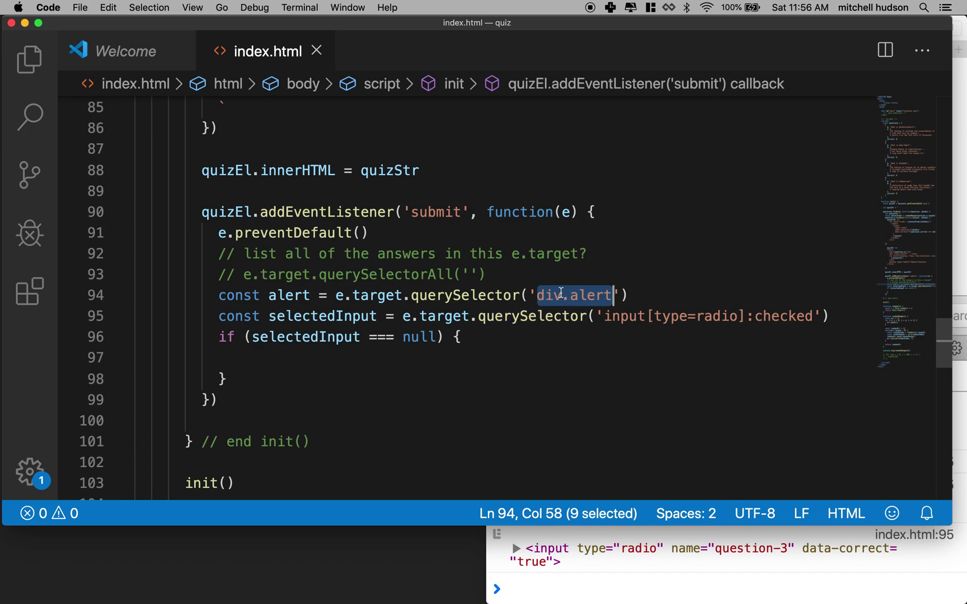
Set alert.innerHTML to 'Please Select an Answer' on line 97 and save
click(276, 357)
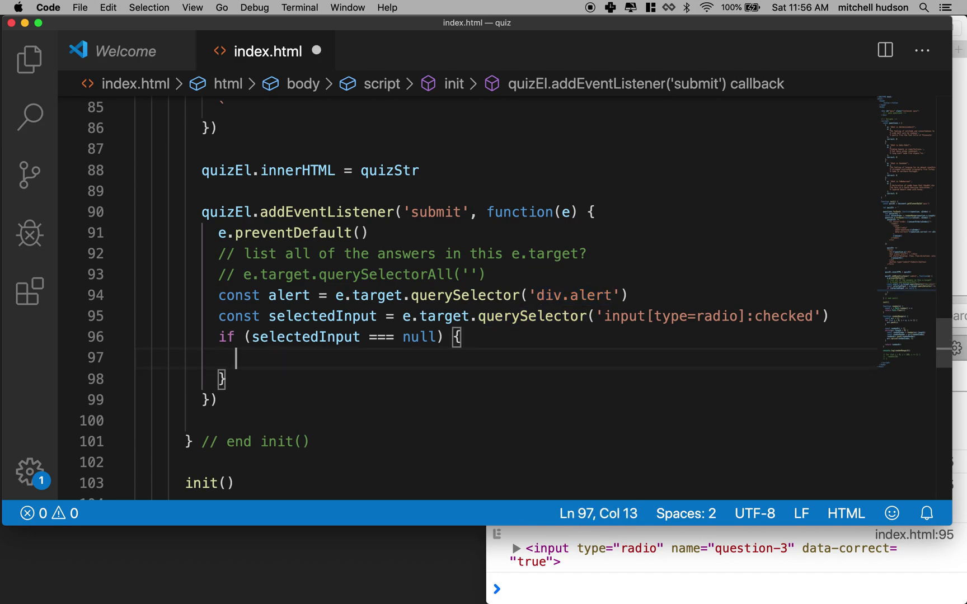
text(alert)
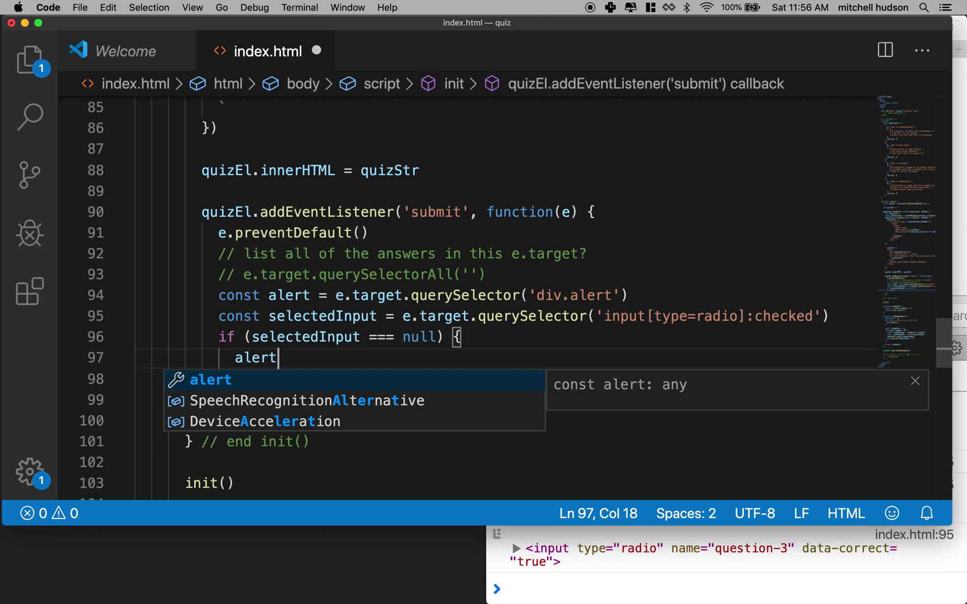
text(.inn)
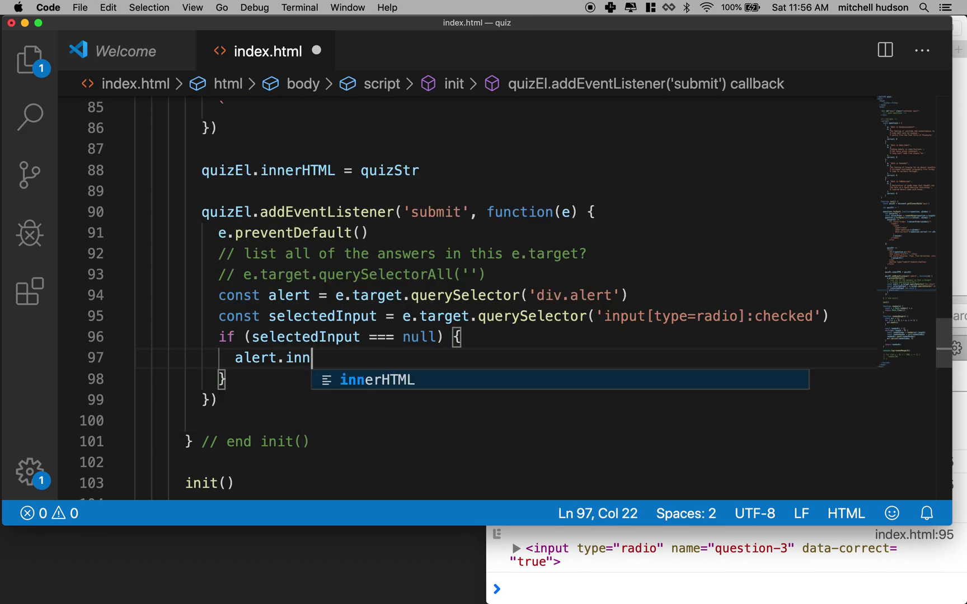
key(Tab)
text(= )
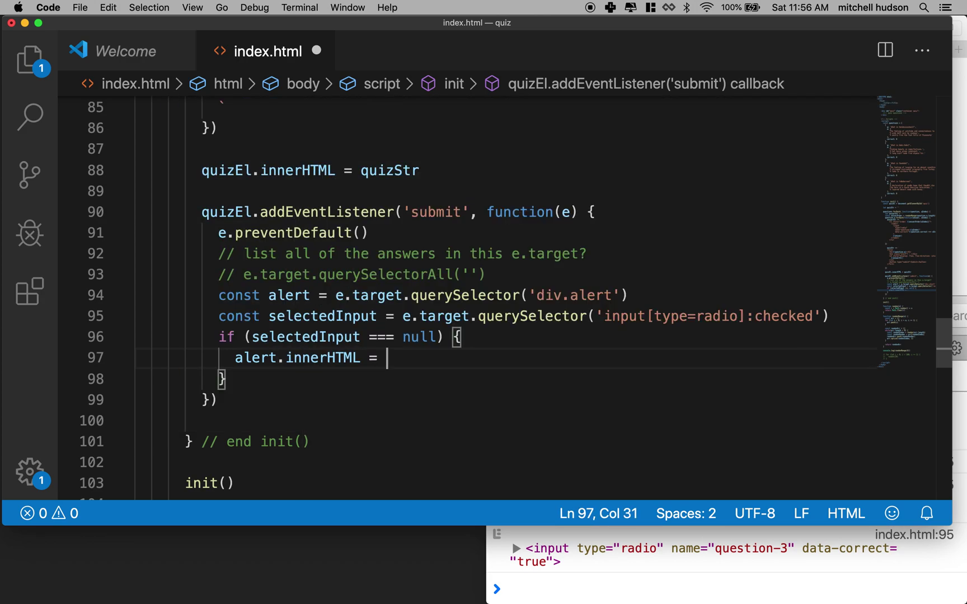
text('')
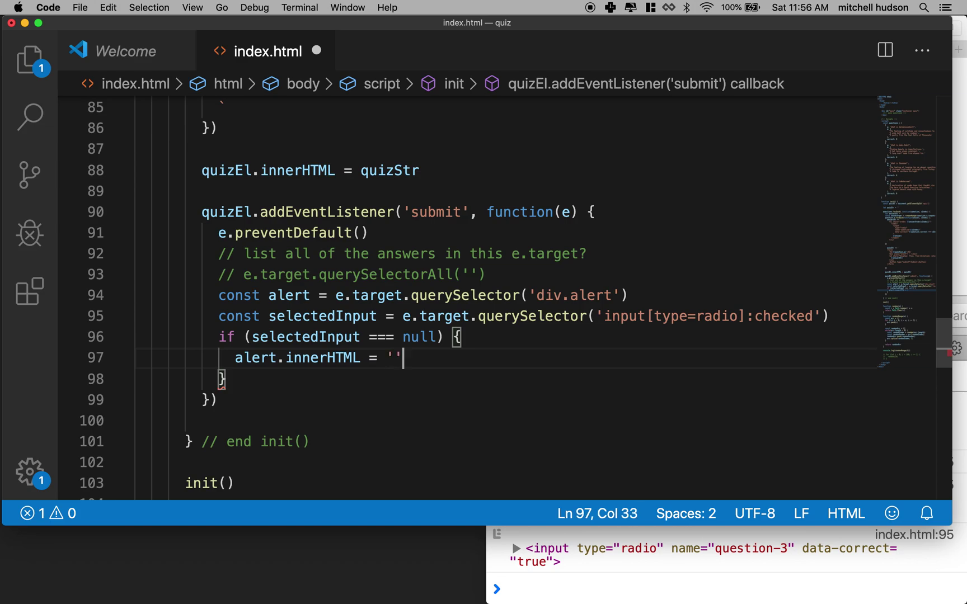
key(Left)
text(Plea)
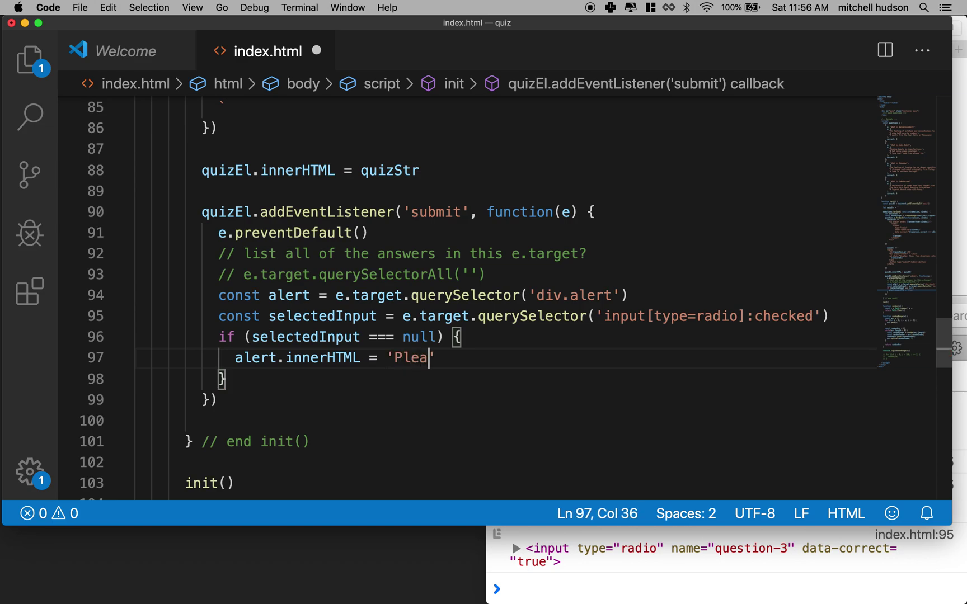
text(se Select)
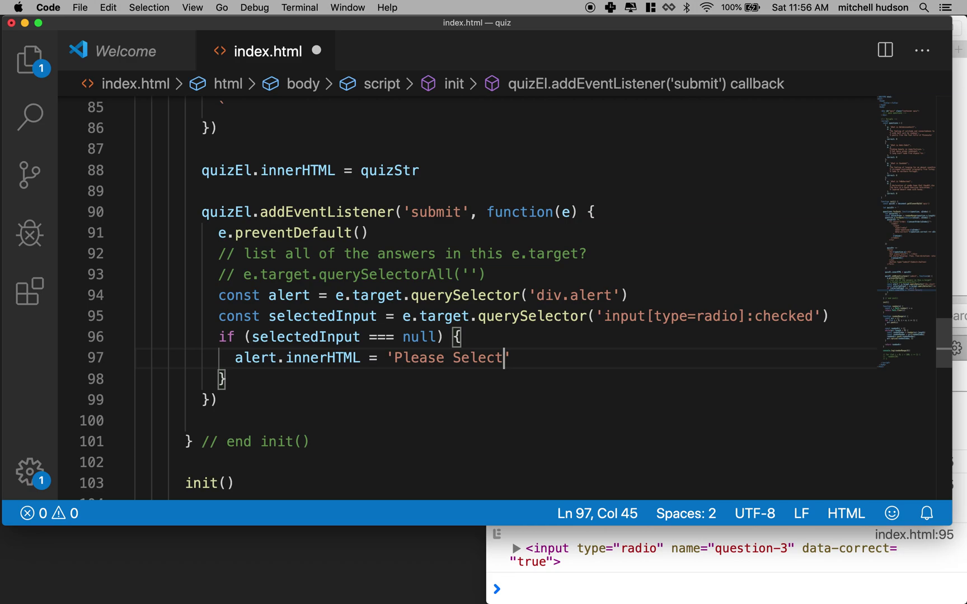
text( an Answ)
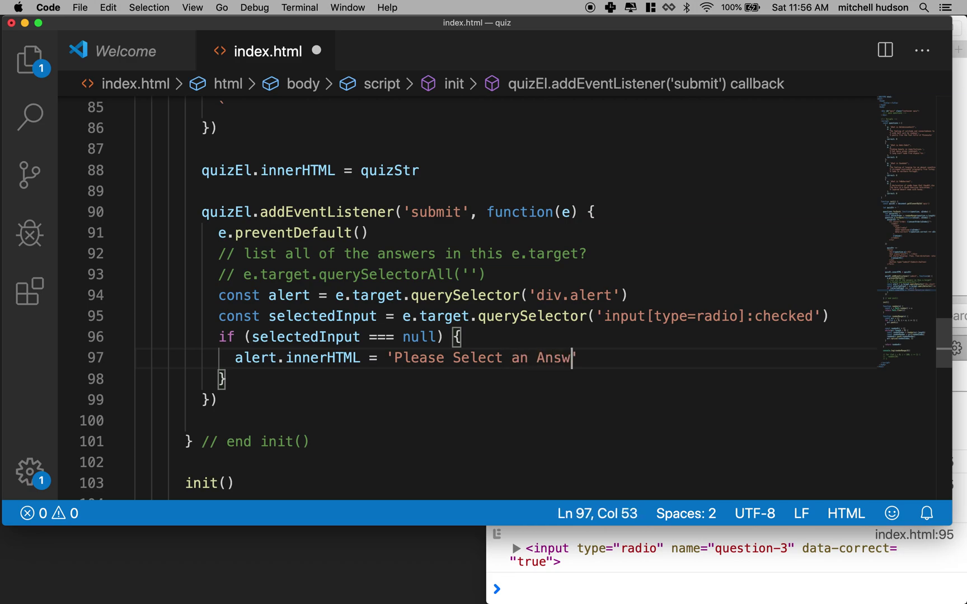
text(er)
key(cmd+s)
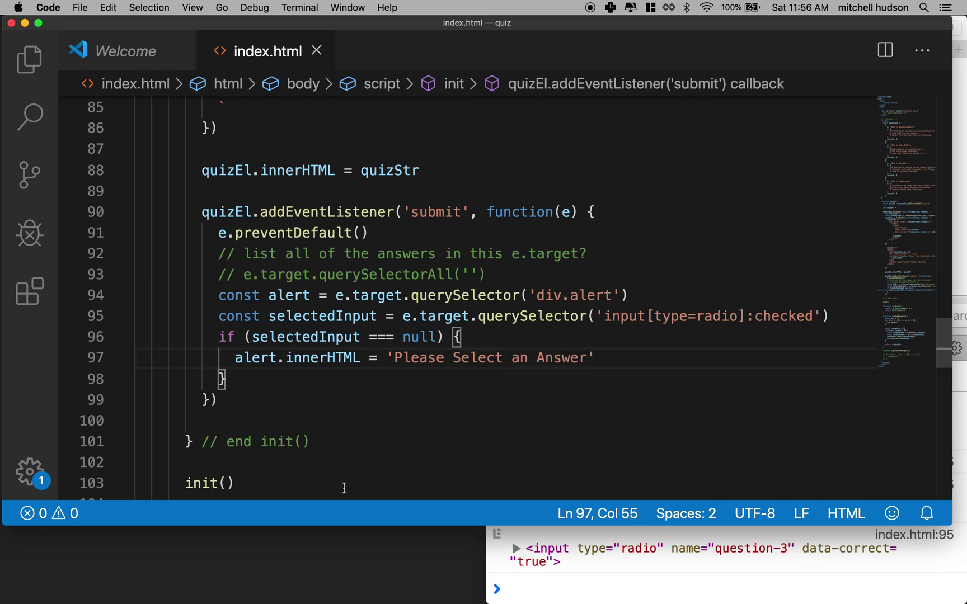
Reload the quiz and submit Wabi-Sabi with no answer chosen
key(cmd+Tab)
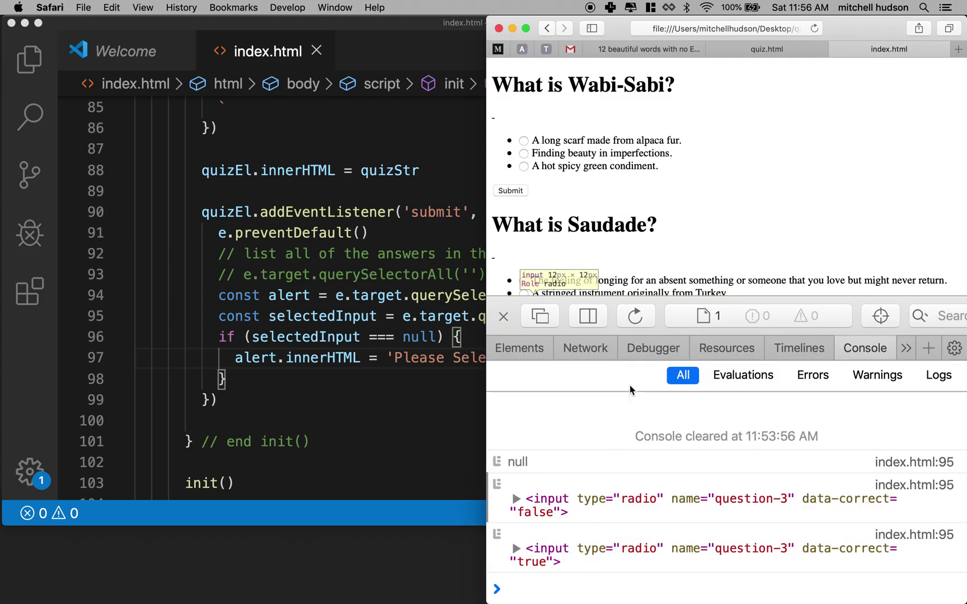
key(cmd+r)
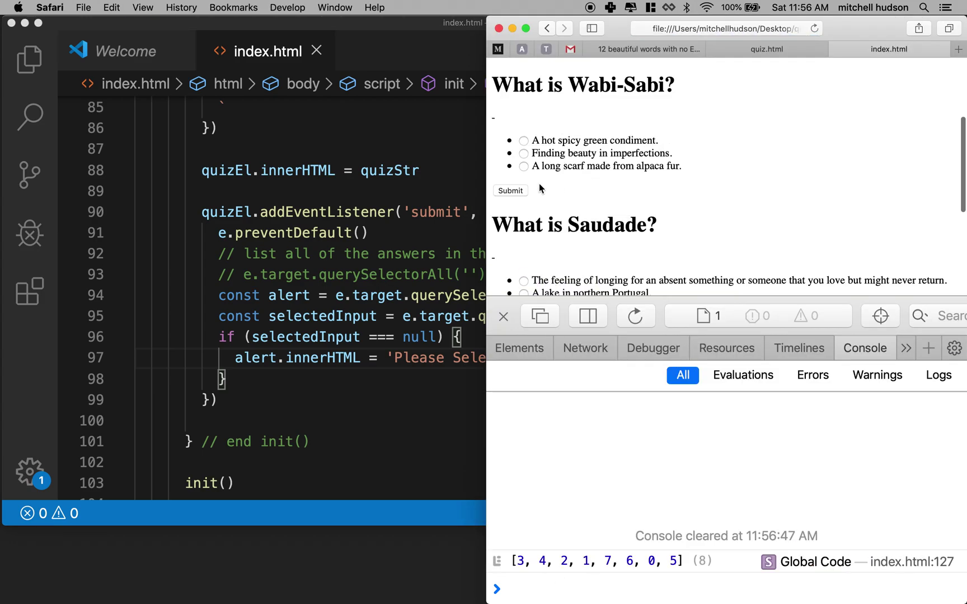
click(518, 192)
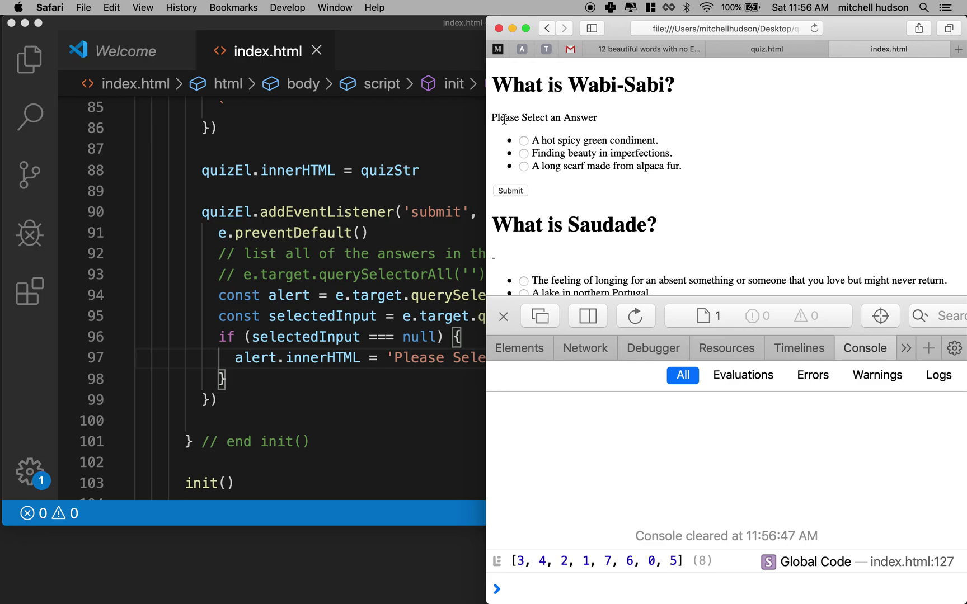
Submit the first answers for both Wabi-Sabi and Saudade
click(524, 141)
click(512, 192)
scroll(517, 194, down, 2)
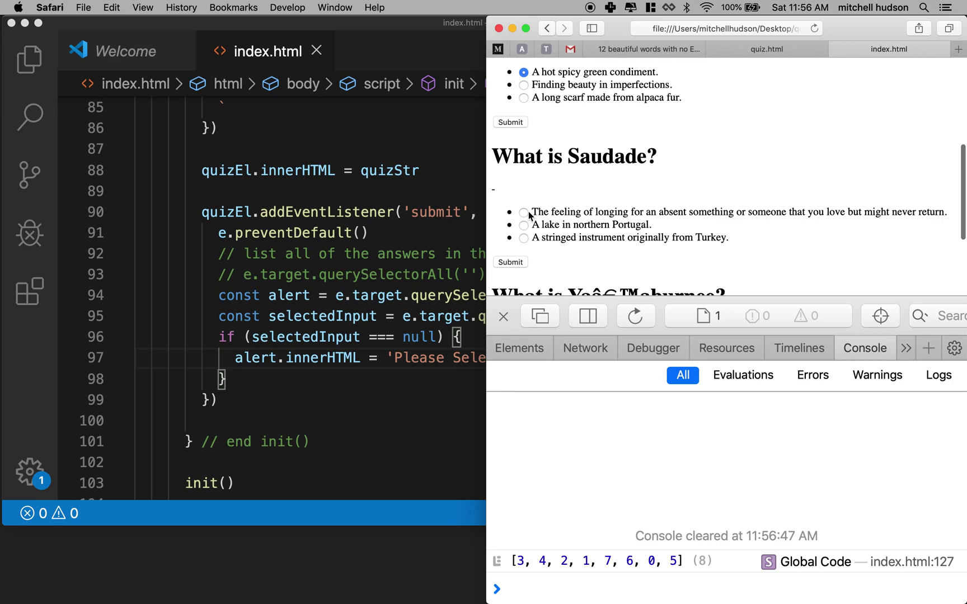
click(544, 214)
click(519, 263)
Open an else-if block after the null check, reviewing its selectedInput === null condition
click(355, 360)
click(235, 380)
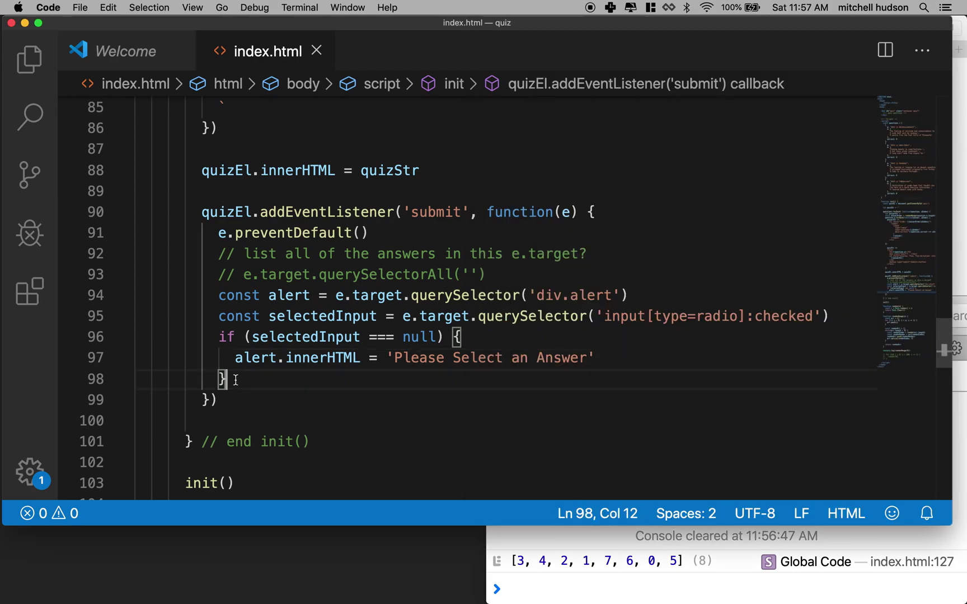
text( else )
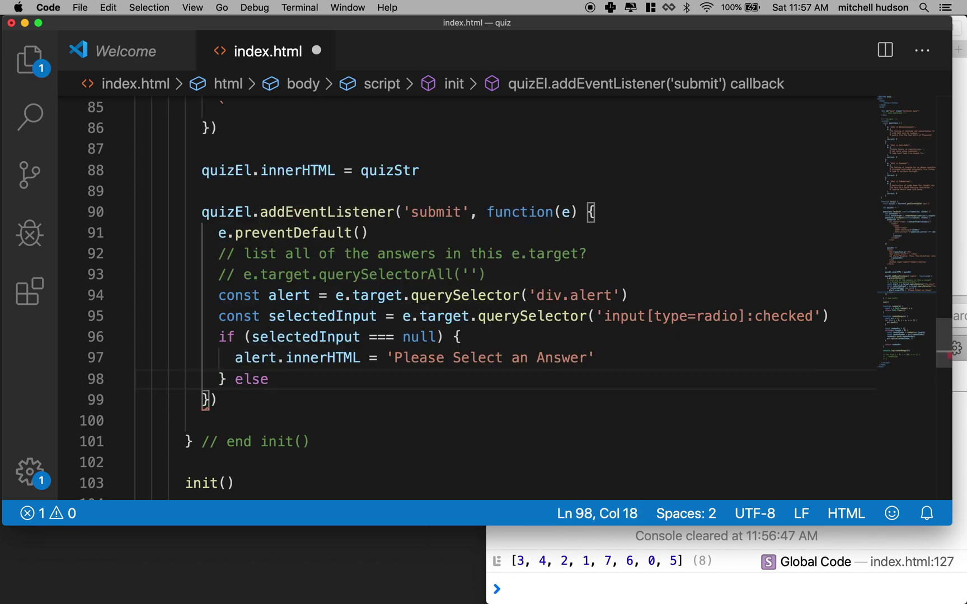
text(if () {)
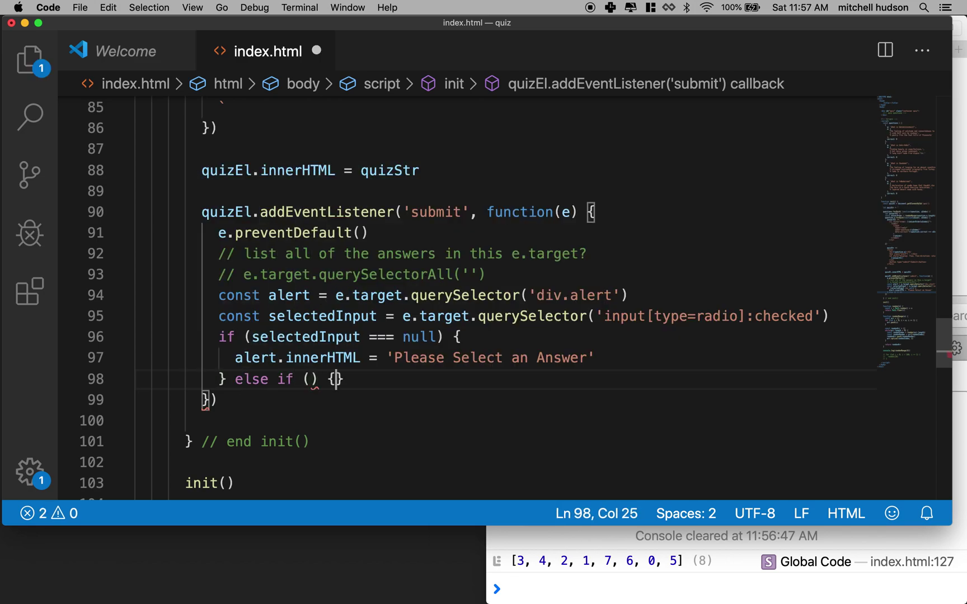
key(Return)
scroll(226, 303, down, 2)
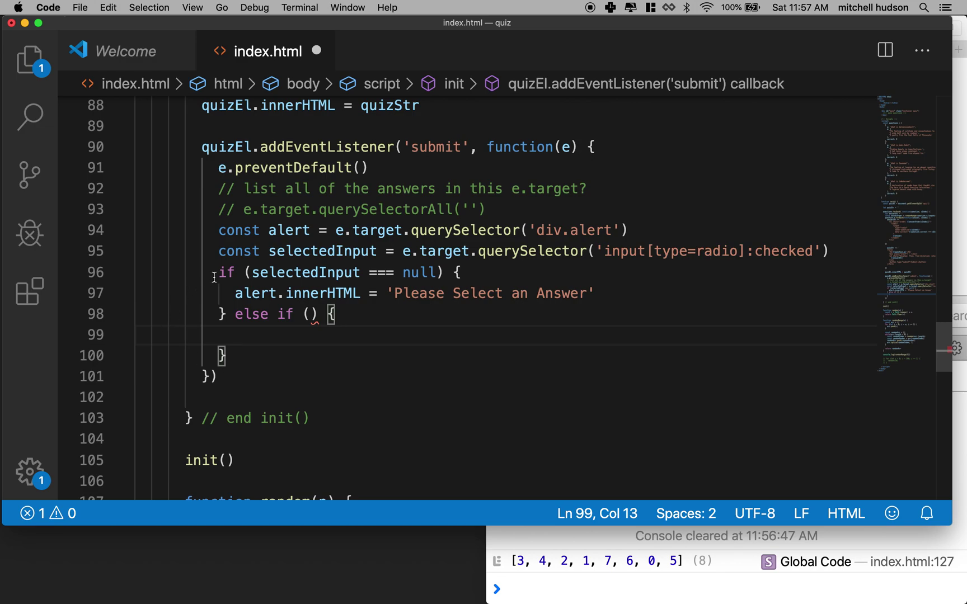
drag(219, 272, 241, 357)
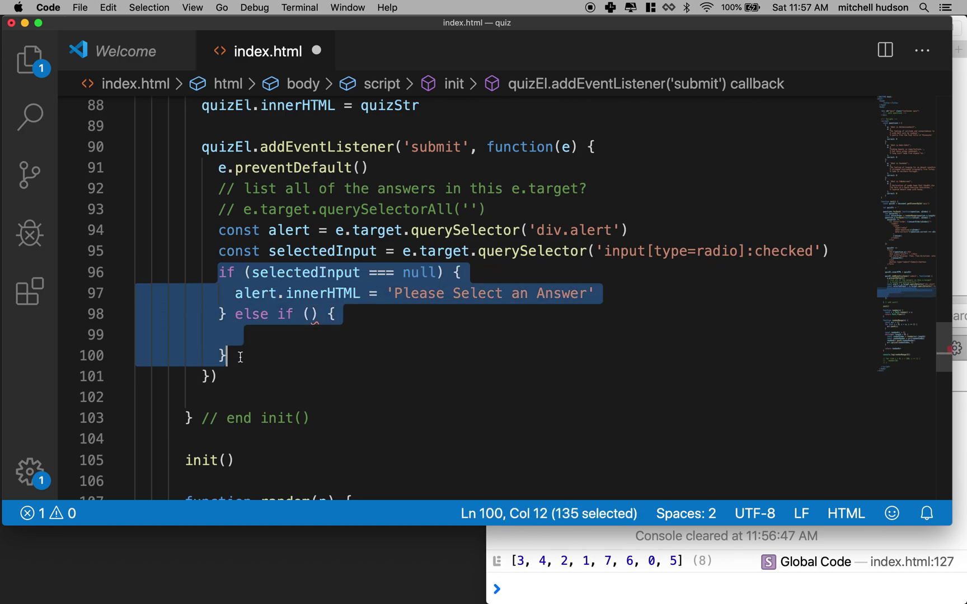
click(235, 273)
drag(235, 314, 294, 314)
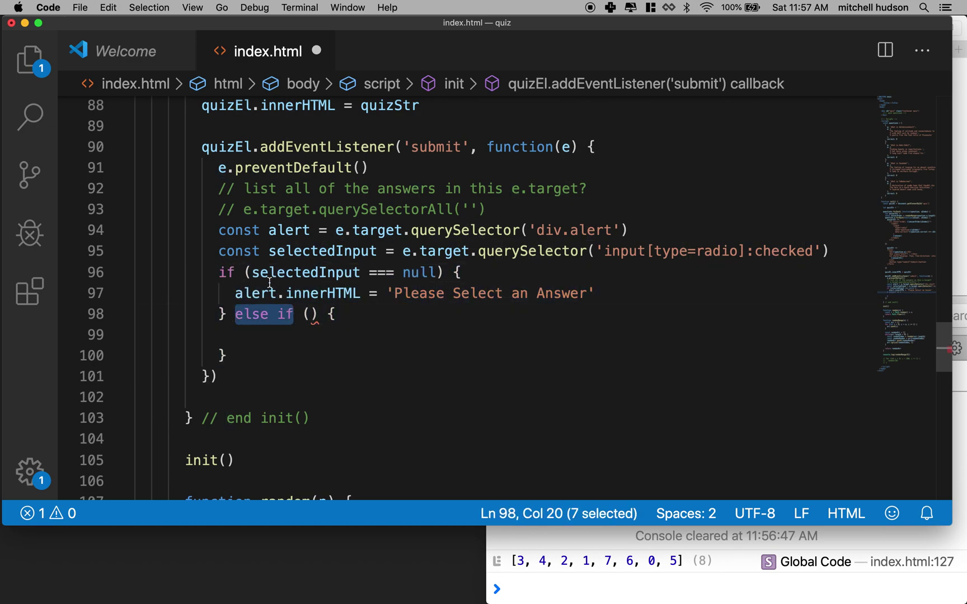
drag(252, 272, 437, 273)
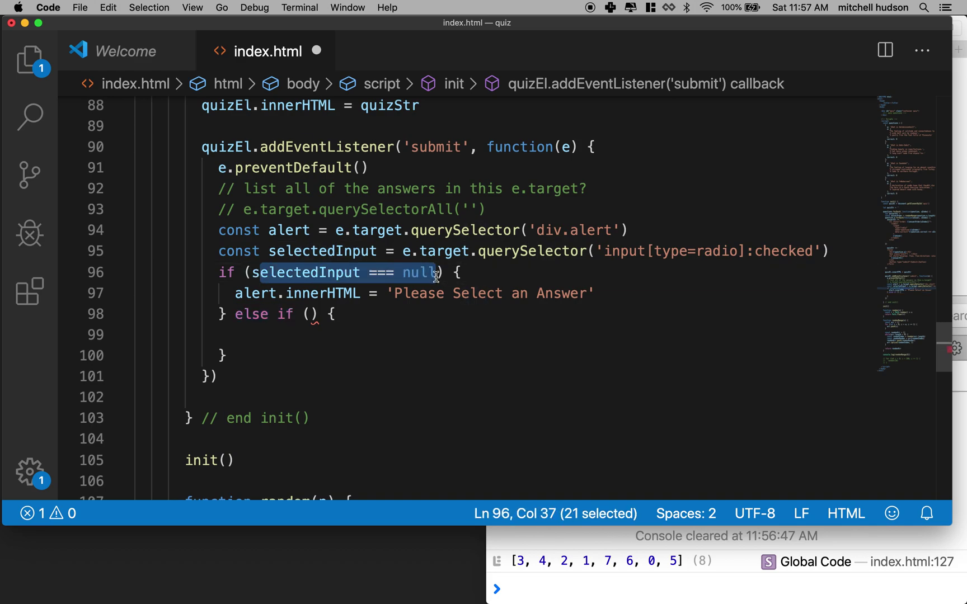
Paste selectedInput into the else-if condition, drop an extra equals sign, and save
click(311, 314)
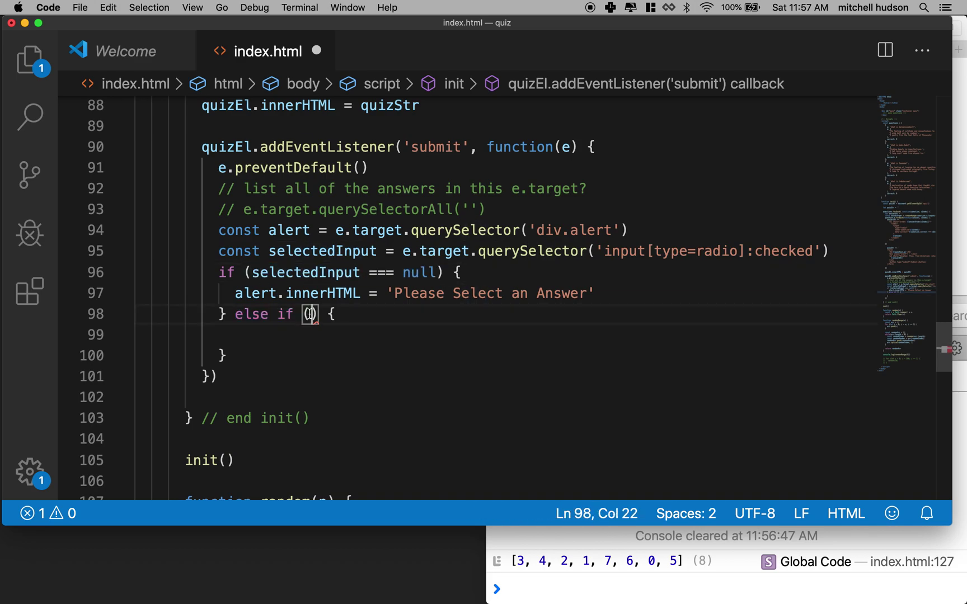
double_click(299, 273)
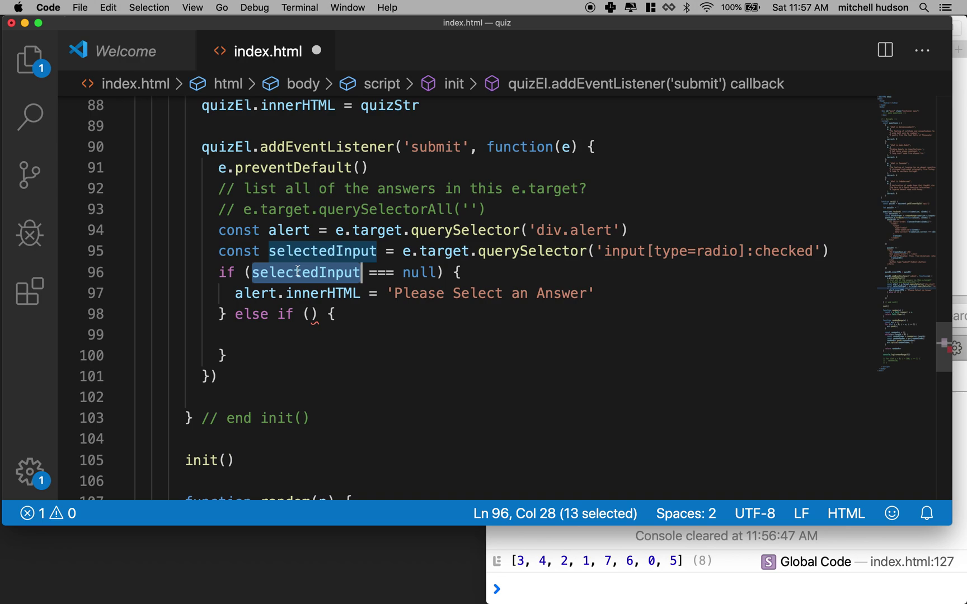
key(super+c)
click(311, 314)
key(super+v)
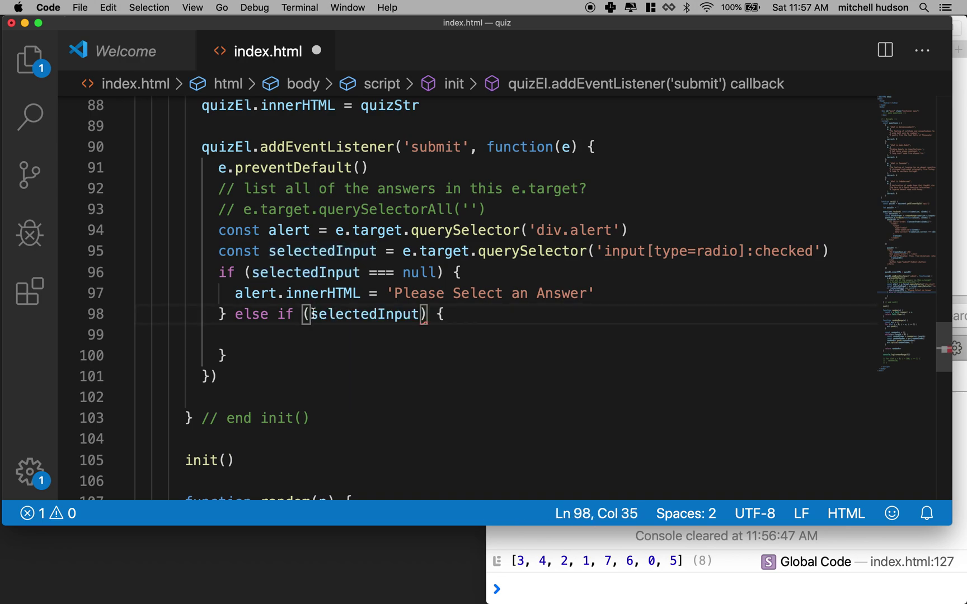
text(.da)
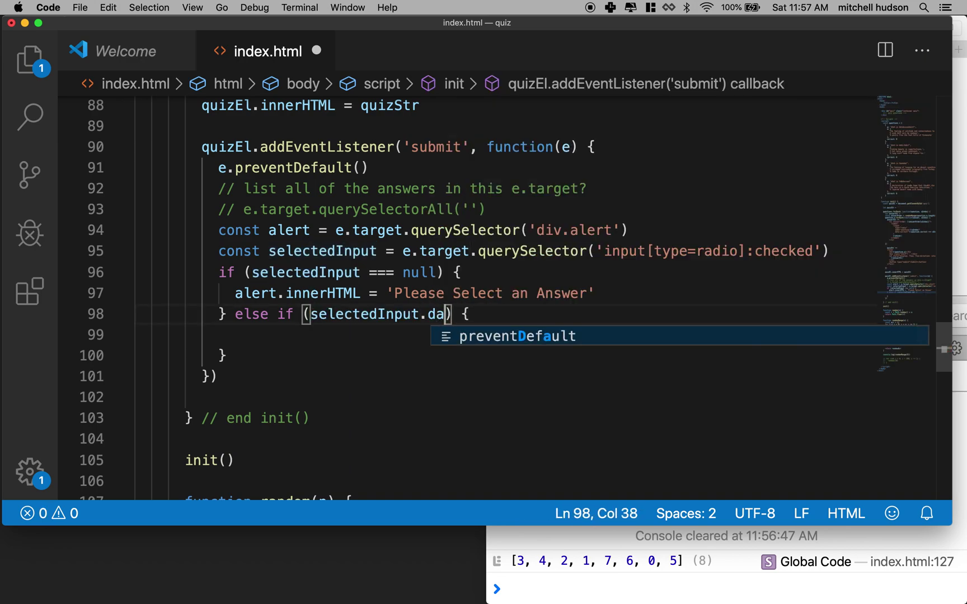
text(taset.)
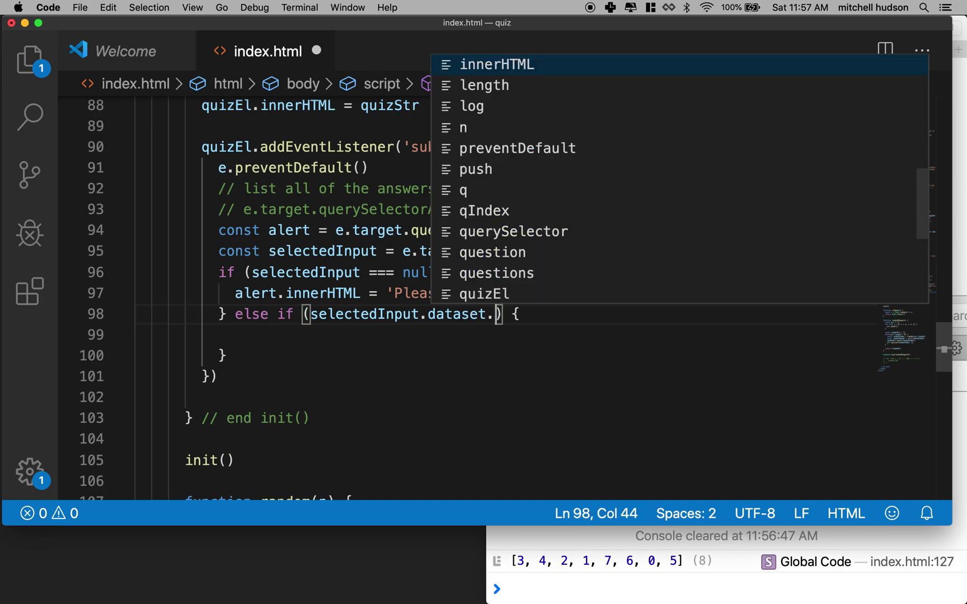
text(correct)
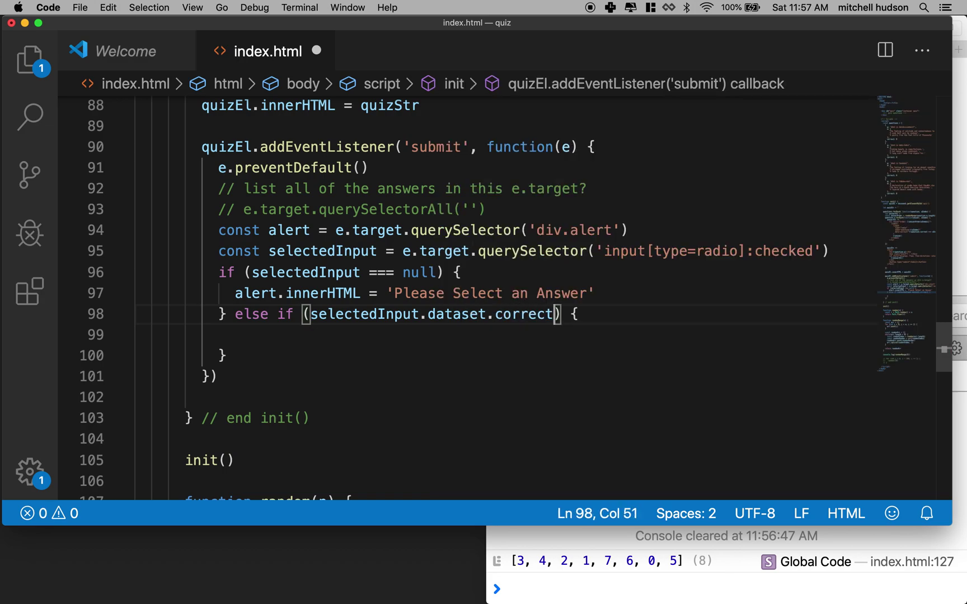
text( ====)
key(BackSpace)
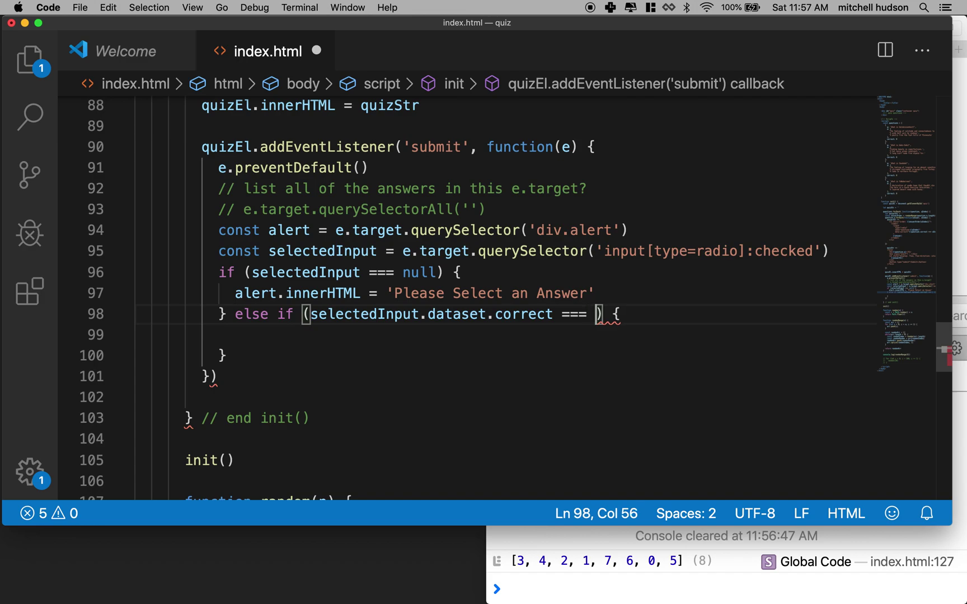
text("true)
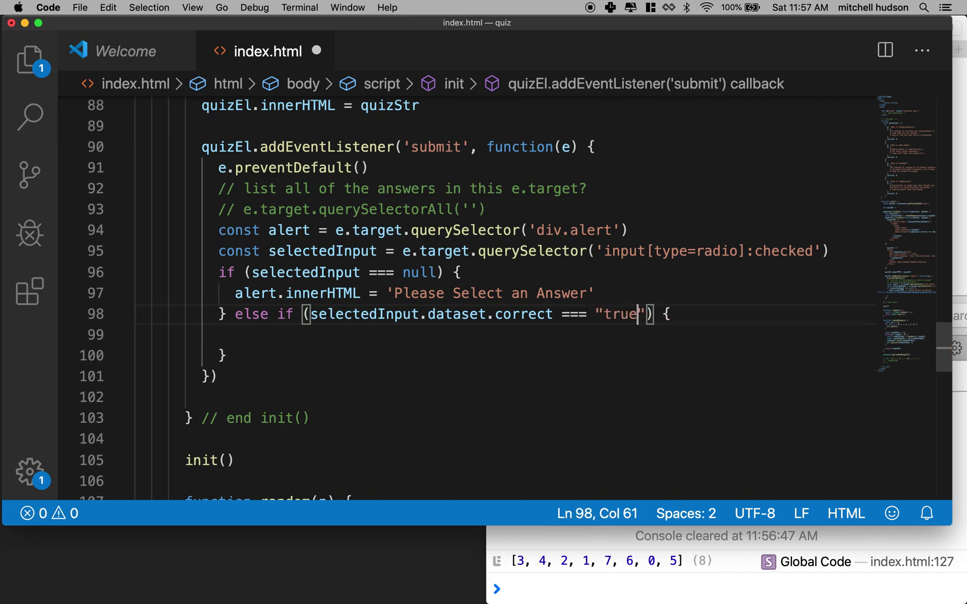
key(super+s)
Add an alert.innerHTML assignment inside the else-if block
key(Down)
key(Tab)
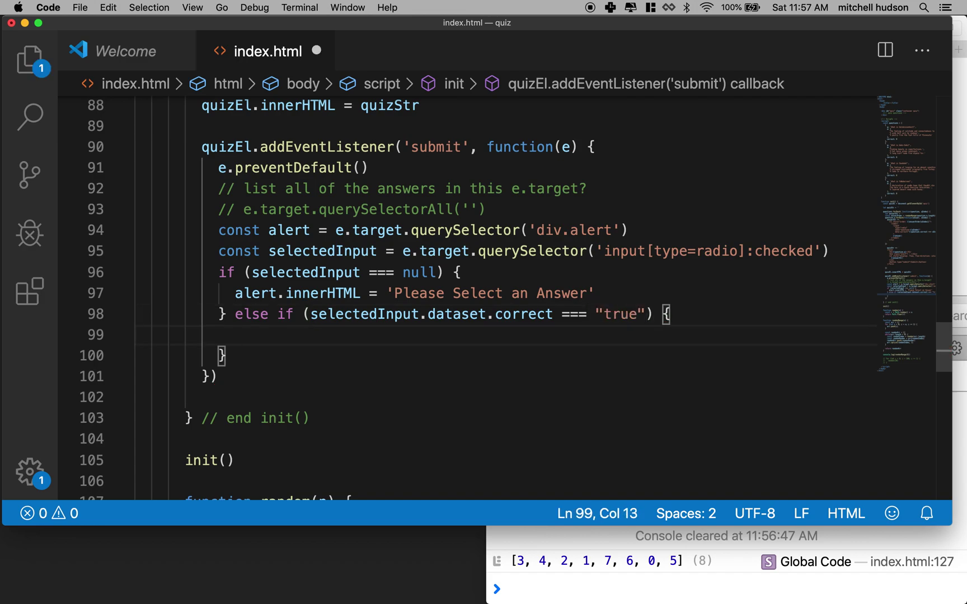
text(alert)
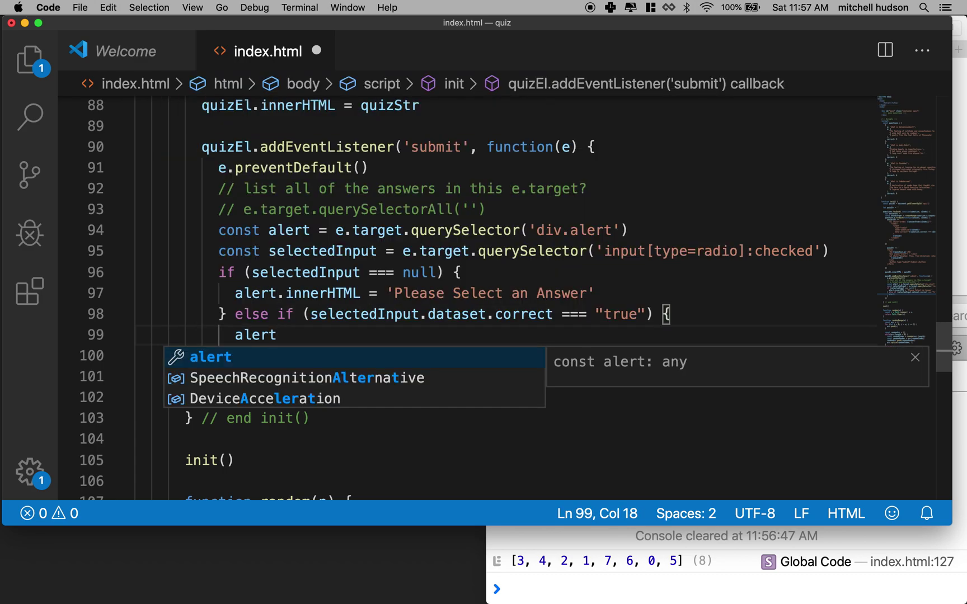
text(.inn)
key(Return)
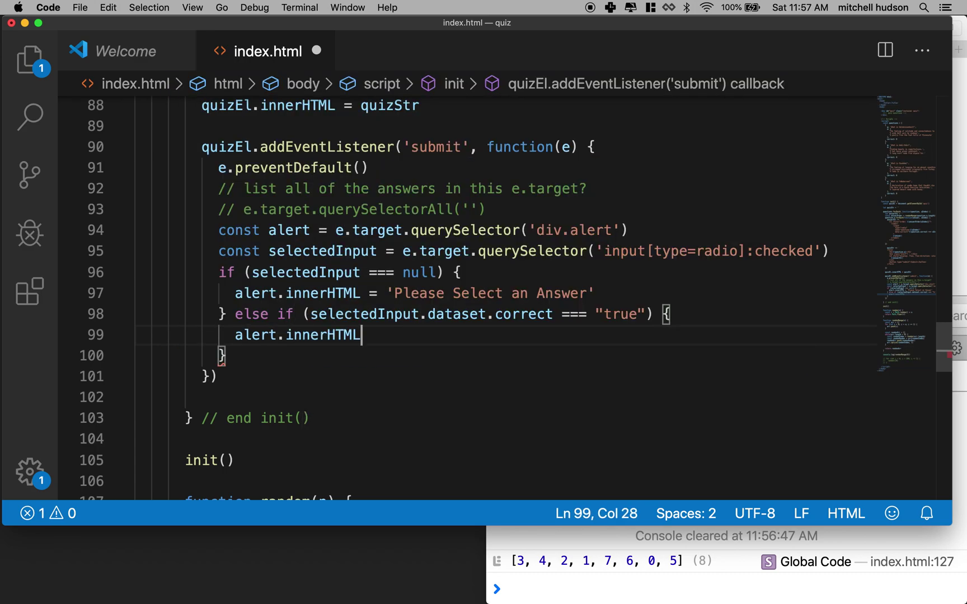
text( = ")
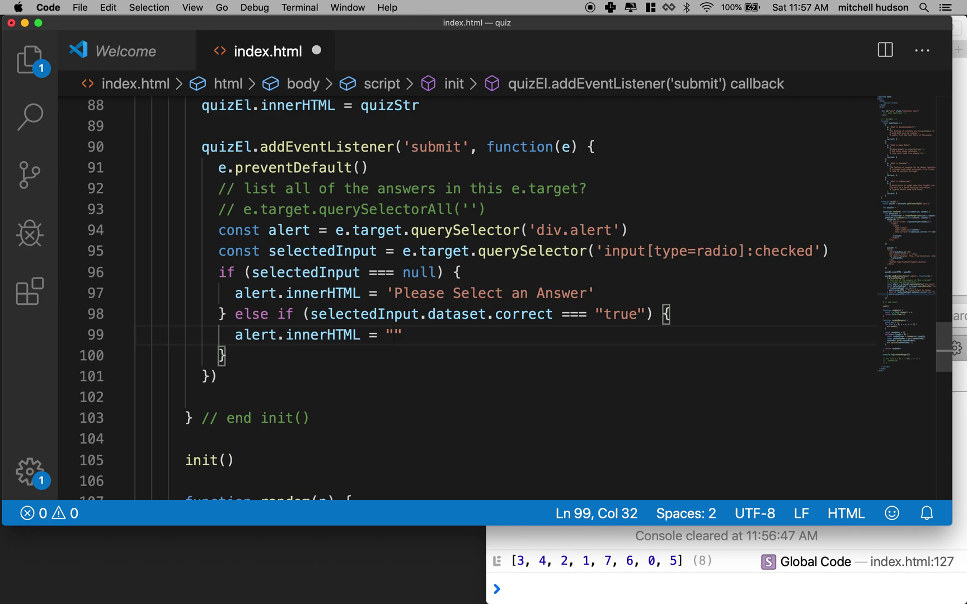
text(That)
key(BackSpace)
key(BackSpace)
key(BackSpace)
key(BackSpace)
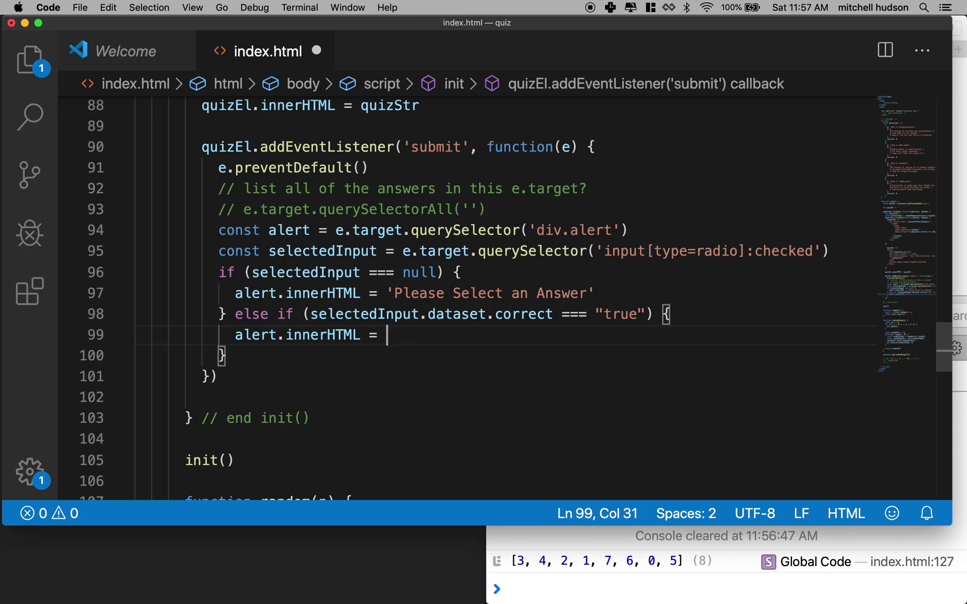
text('That')
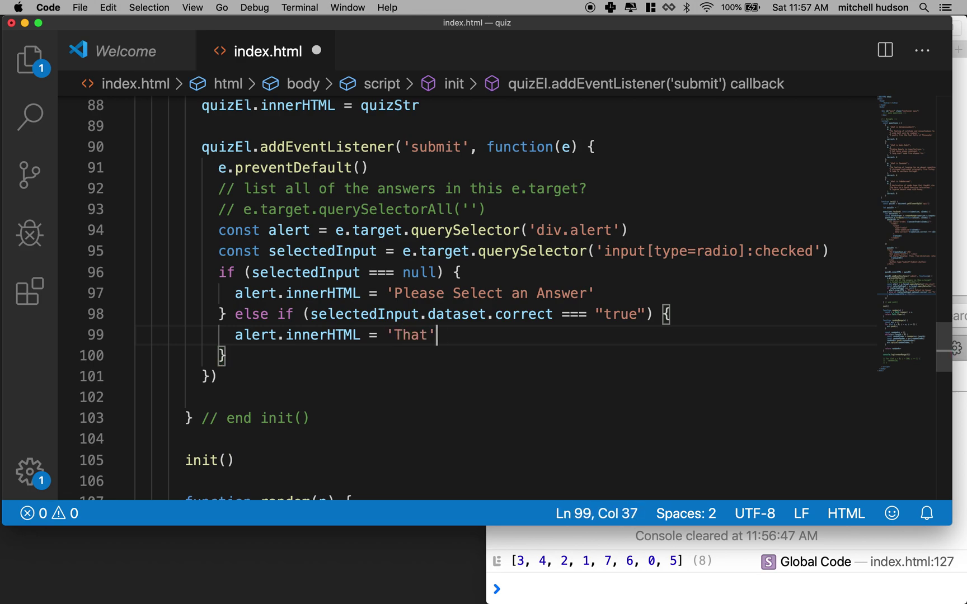
text(s correct!)
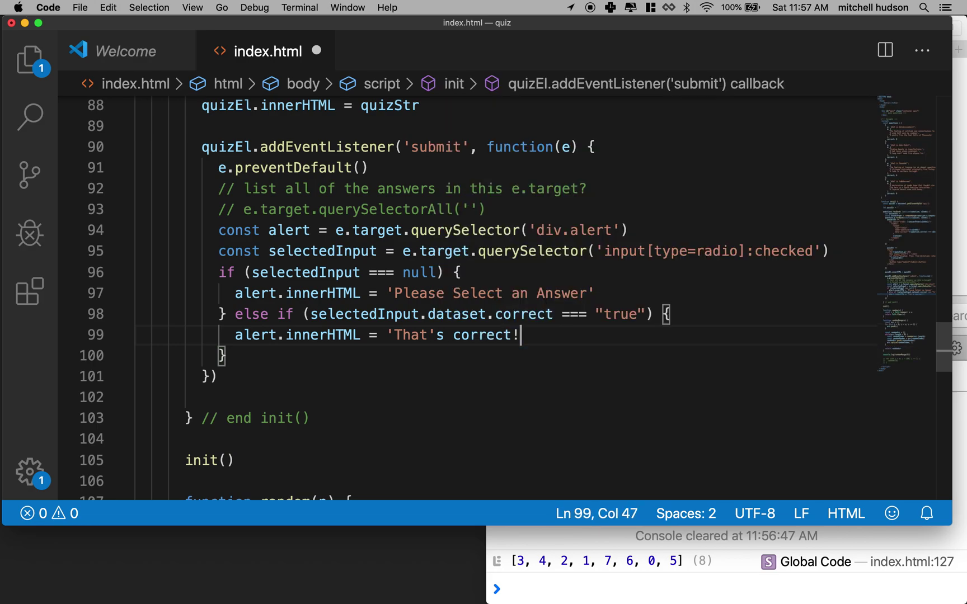
key(Left)
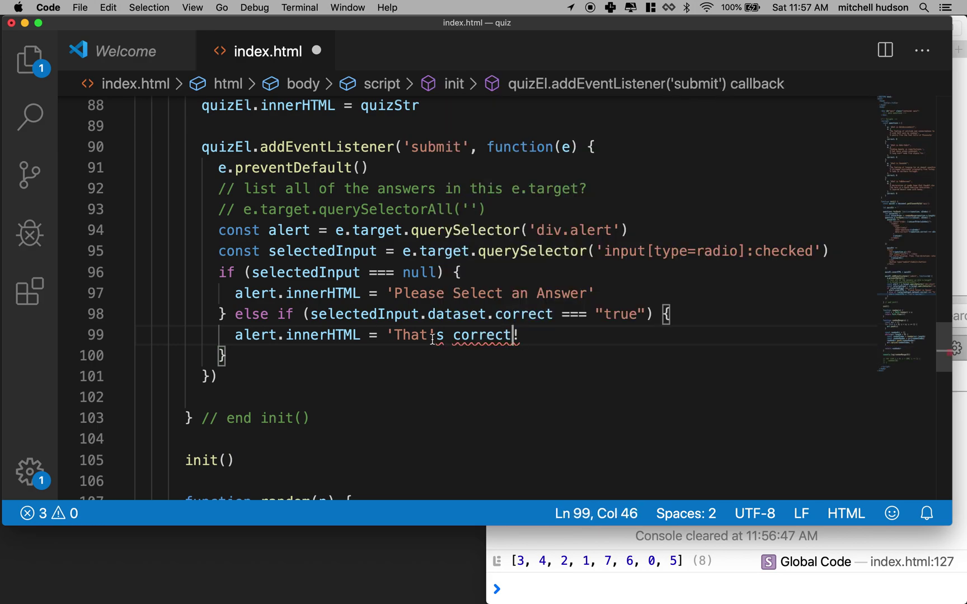
Wrap That's correct! in double quotes and remove the stray closing quote
click(434, 337)
click(395, 335)
key(BackSpace)
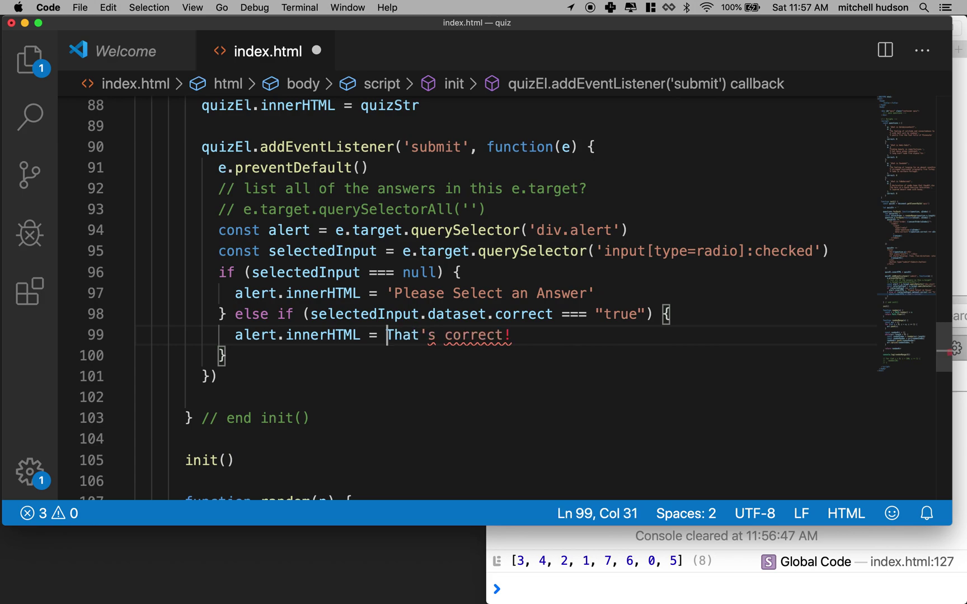
text(")
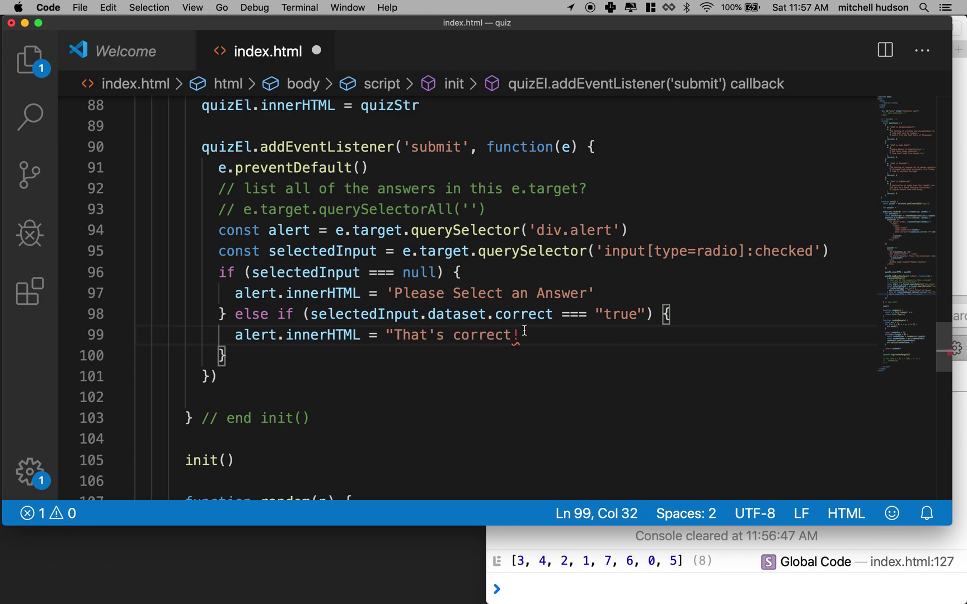
click(523, 335)
text(")
key(Delete)
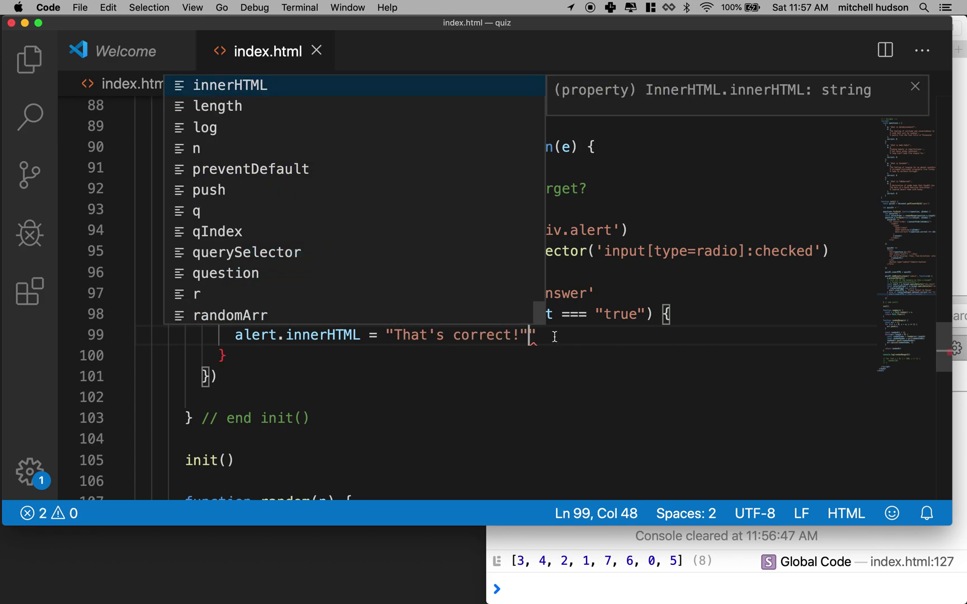
key(Escape)
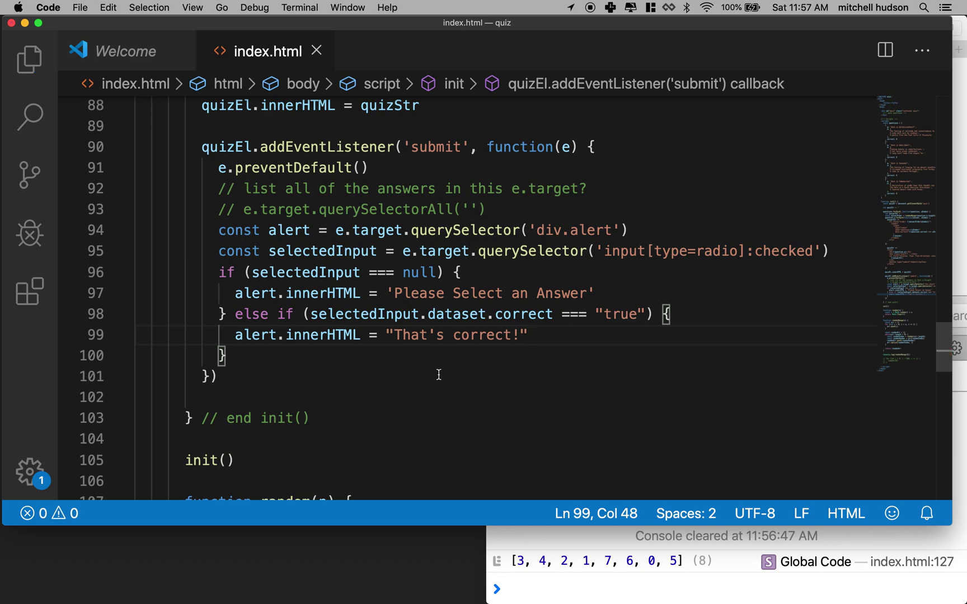
Add an else block after line 100 containing a copy of the alert.innerHTML assignment
click(257, 355)
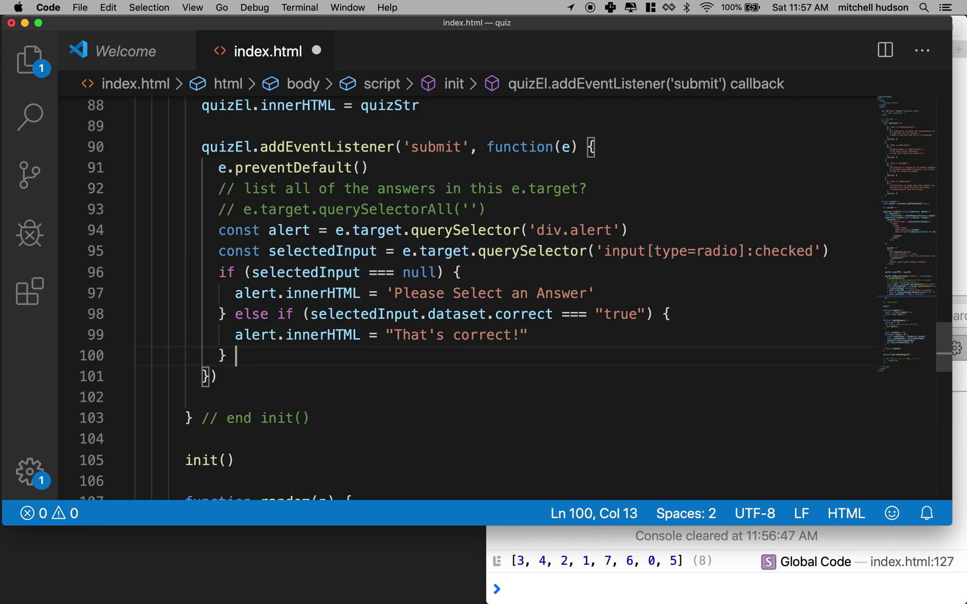
text(else )
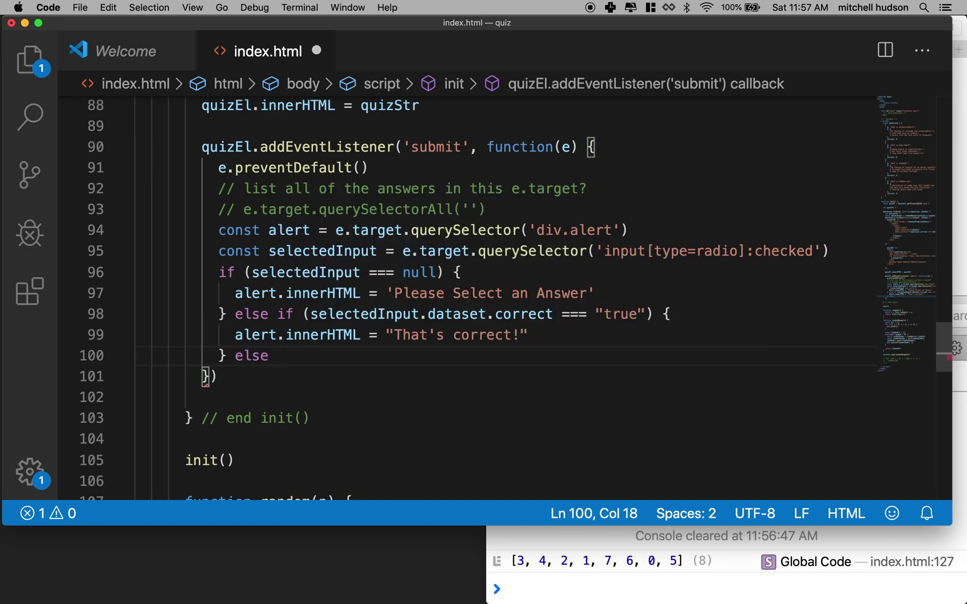
text({)
key(Return)
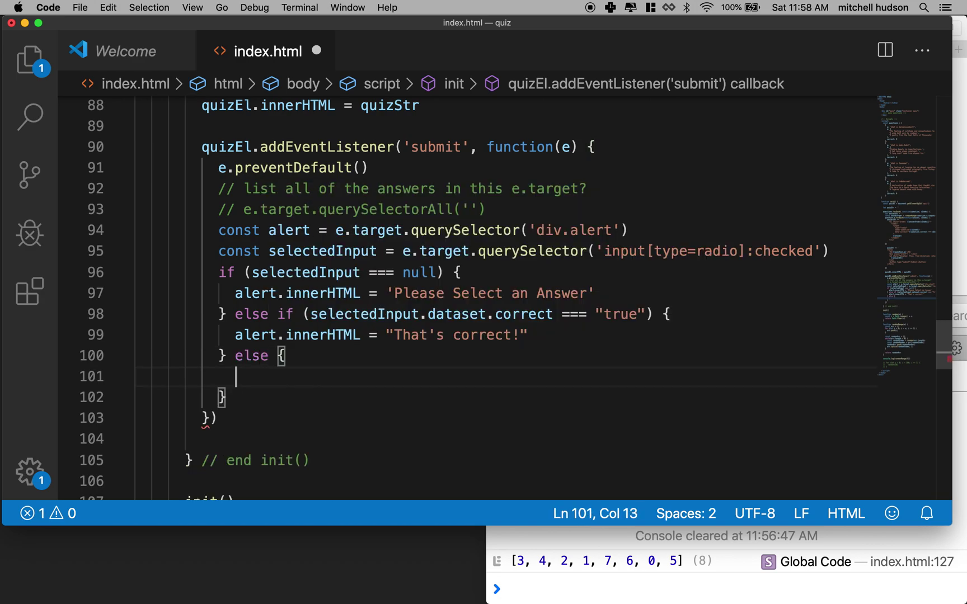
drag(235, 334, 531, 334)
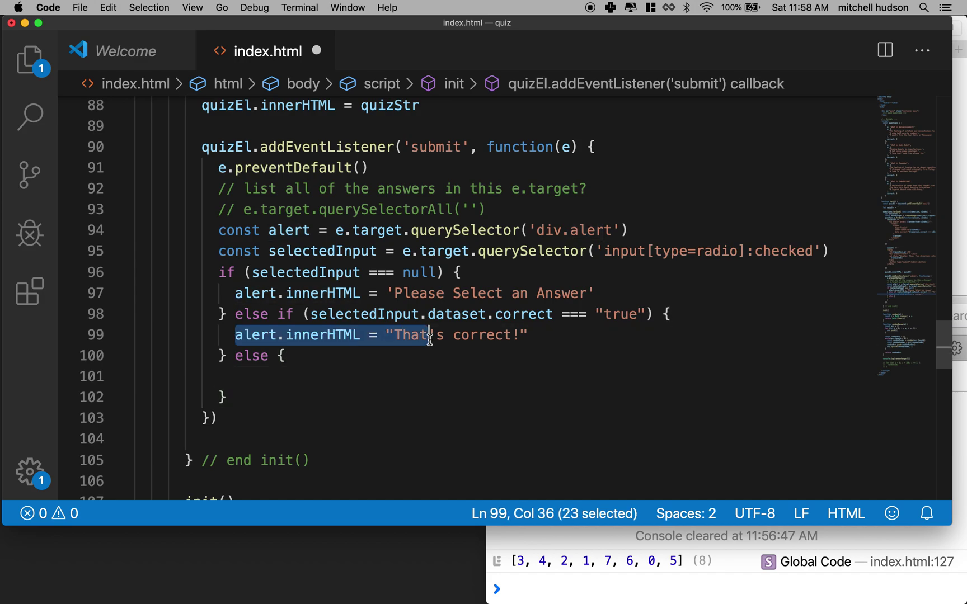
key(super+c)
click(266, 376)
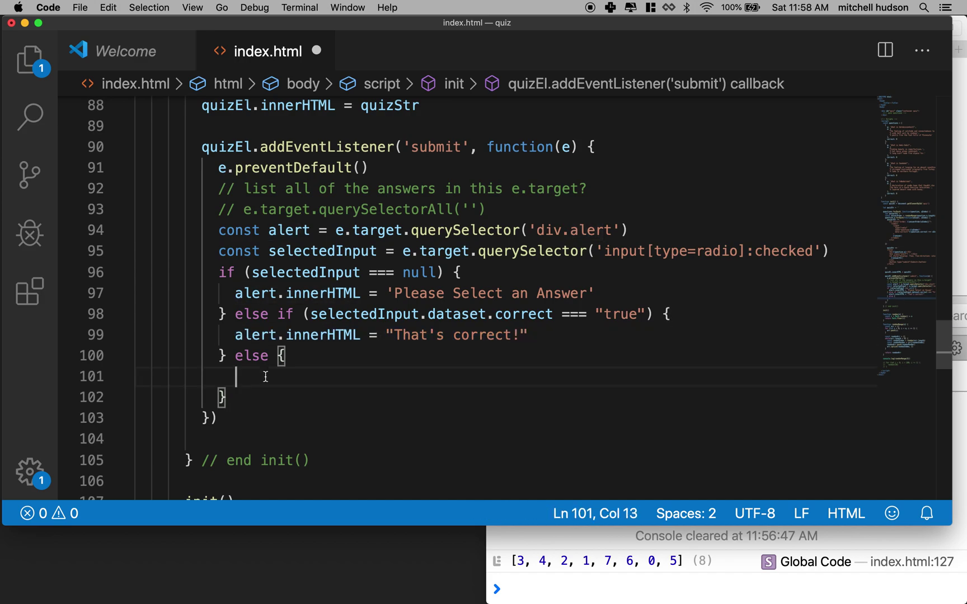
key(super+v)
Change the pasted message to "Oops! try again" and save index.html
drag(395, 376, 520, 377)
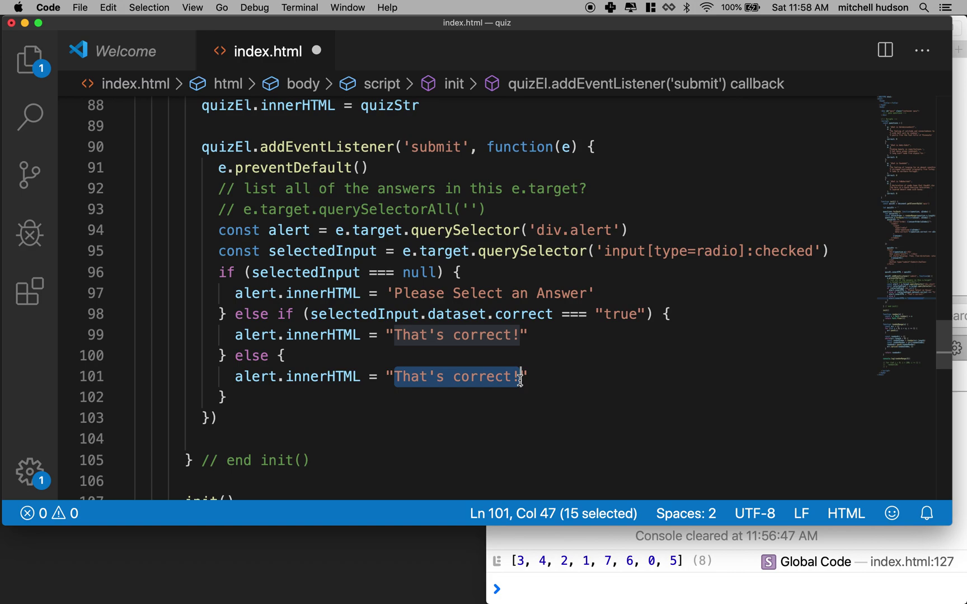
text(Oo)
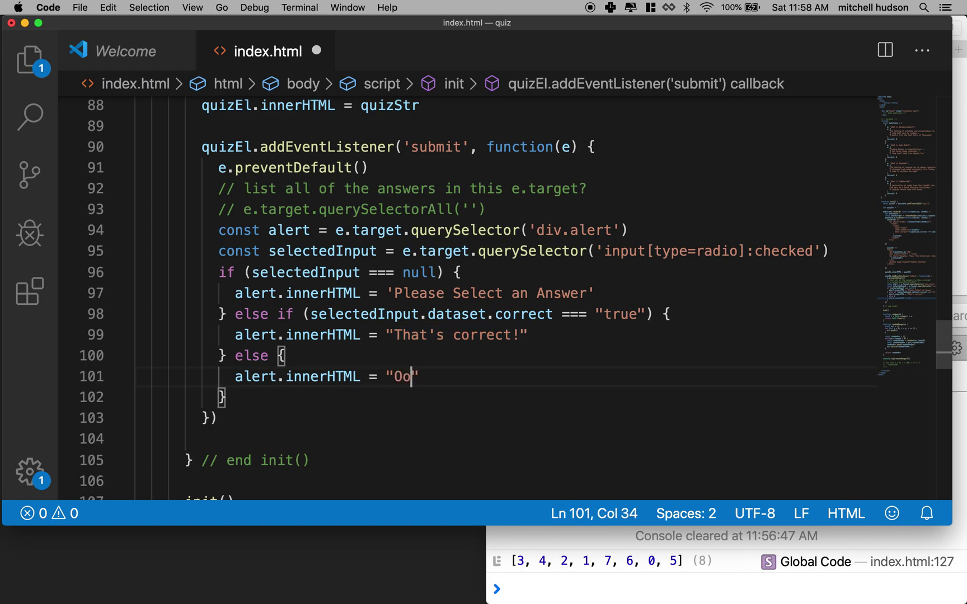
text(ps!)
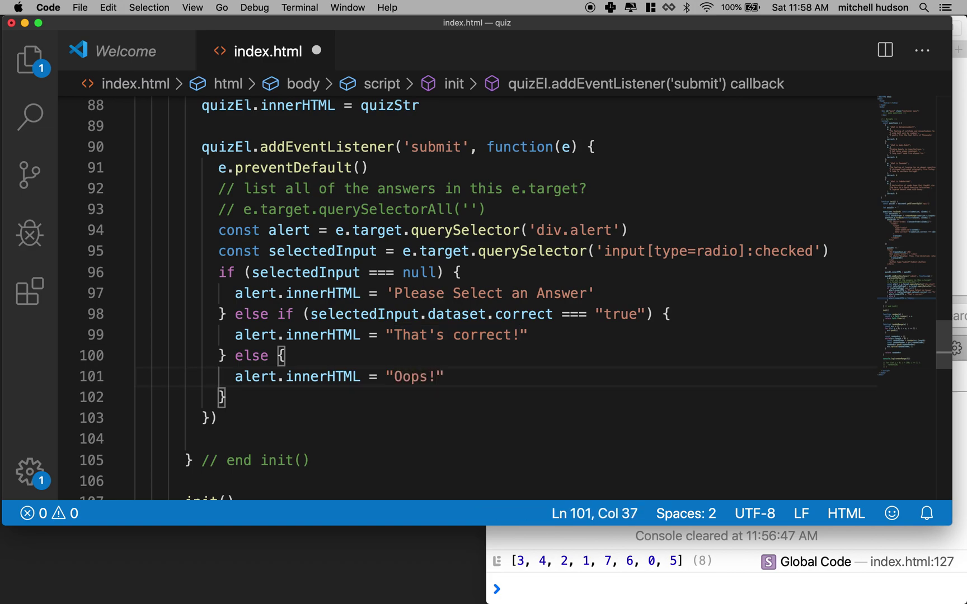
key(BackSpace)
text(! tr)
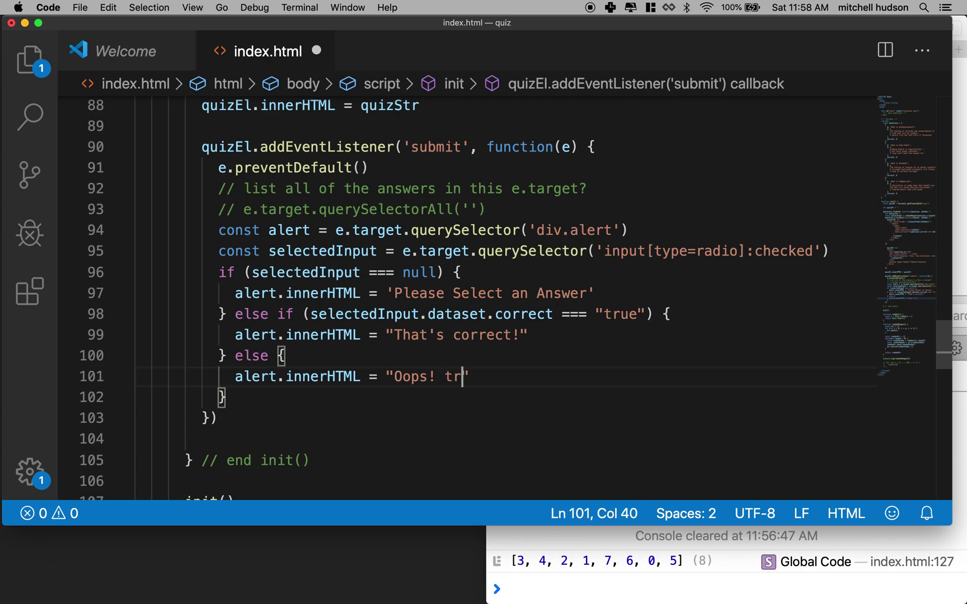
text(y again)
key(super+s)
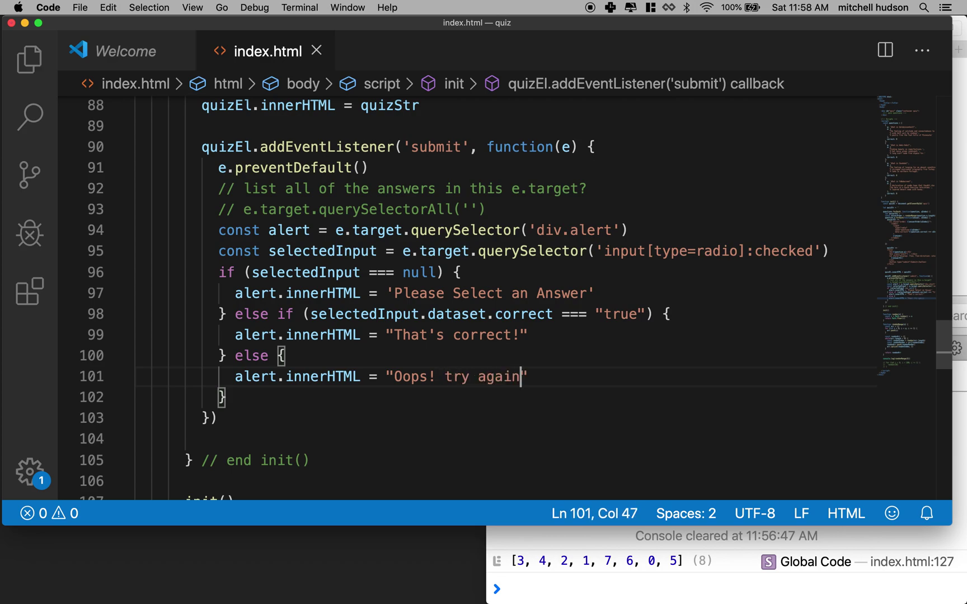
Reload the quiz and submit Waldeinsamkeit with no answer, the pastry answer, then solitude
click(632, 579)
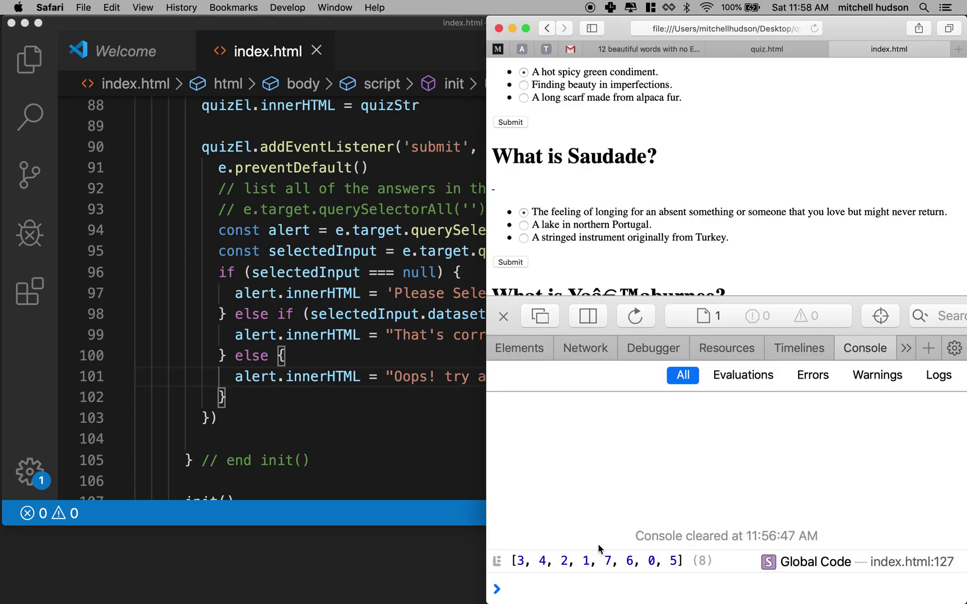
key(super+r)
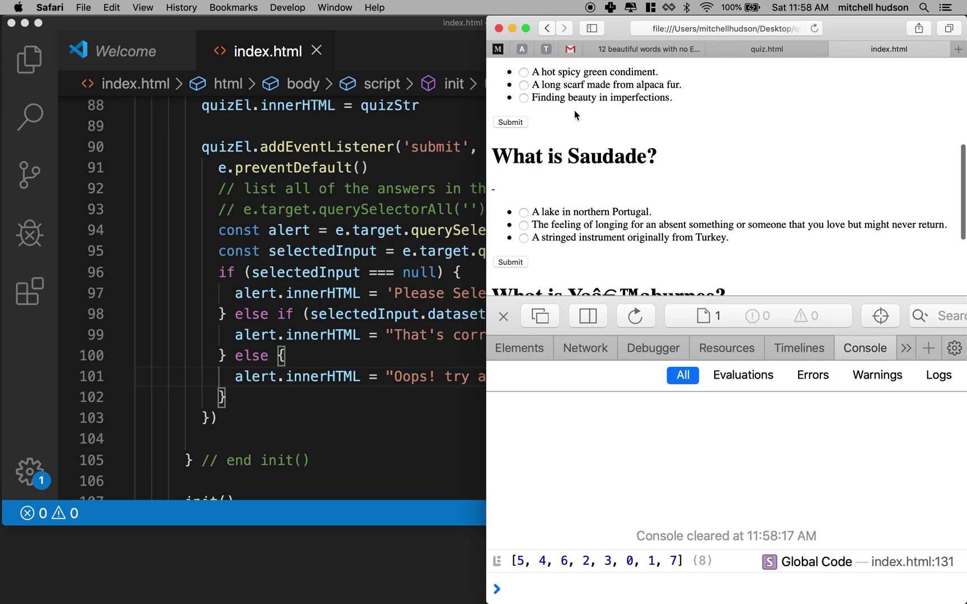
scroll(561, 135, up, 3)
scroll(561, 135, up, 5)
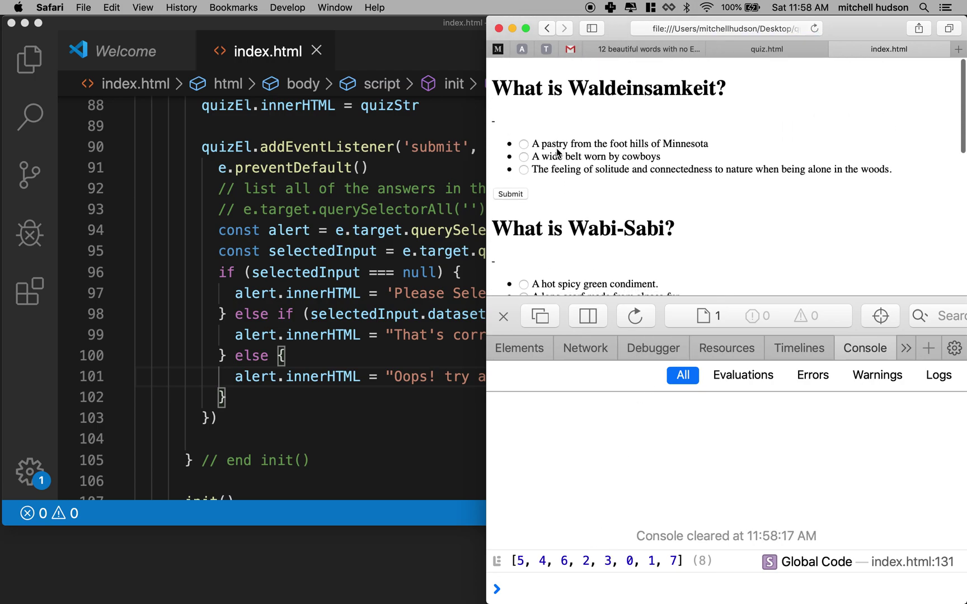
click(513, 194)
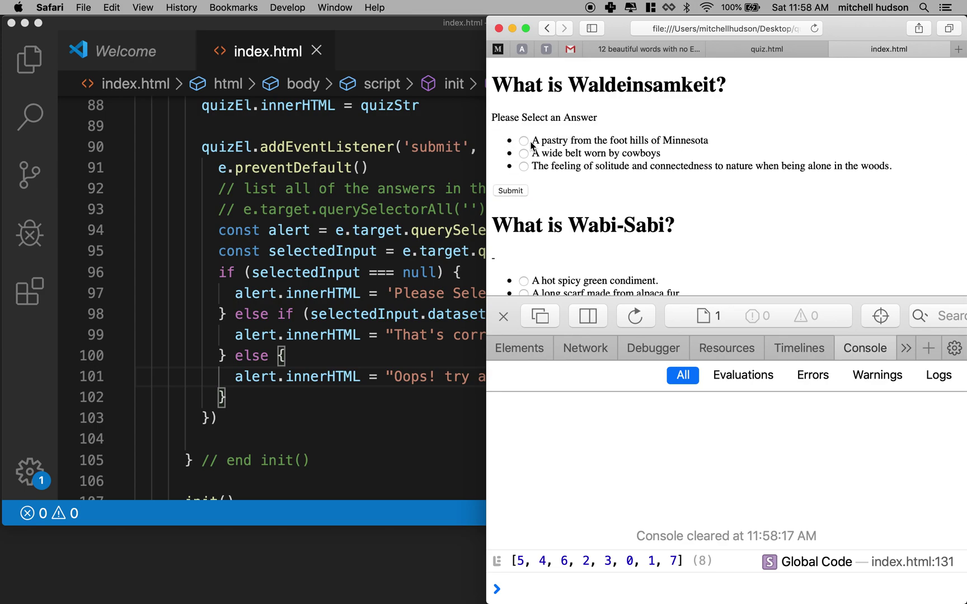
click(518, 191)
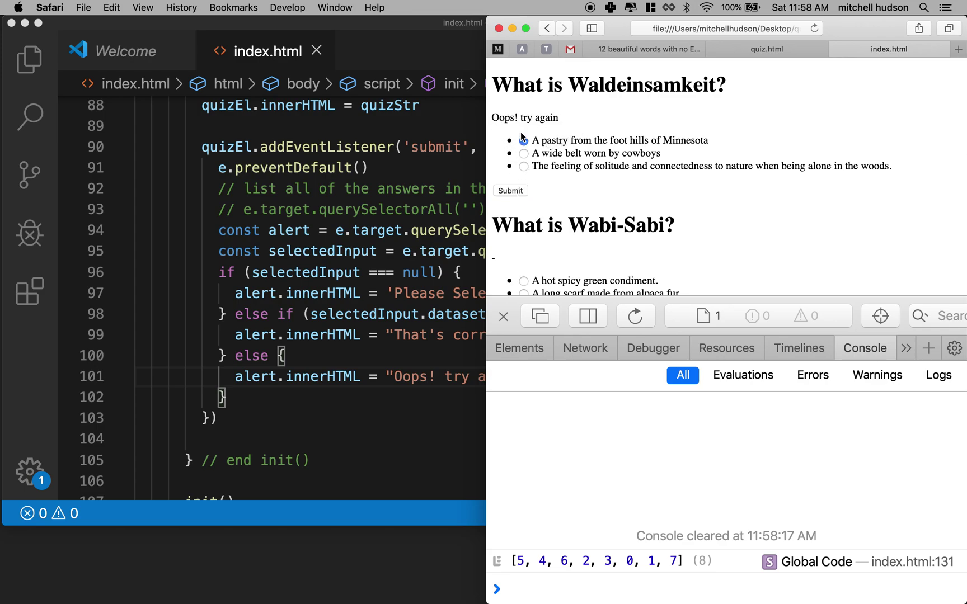
click(542, 166)
click(515, 192)
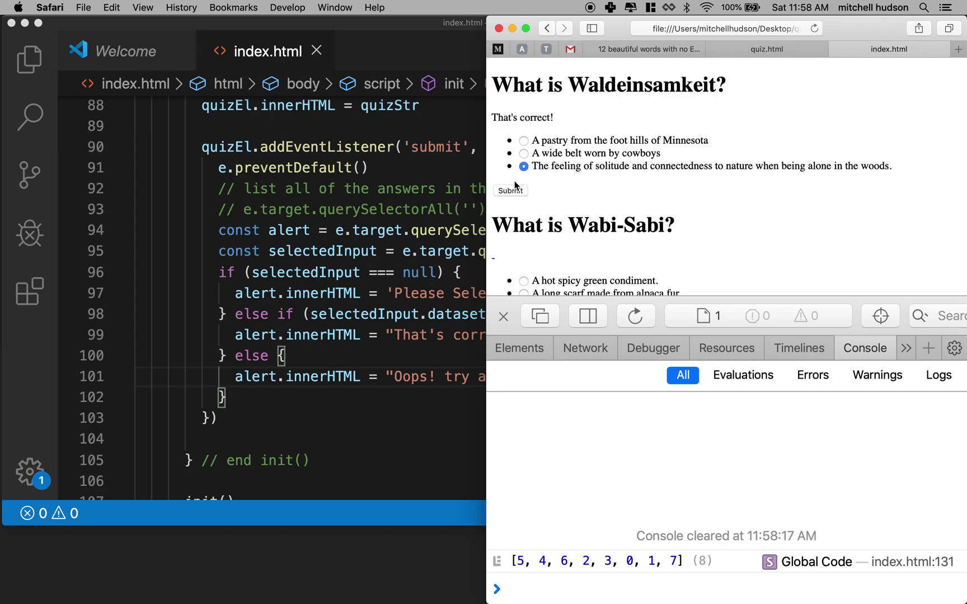
click(393, 418)
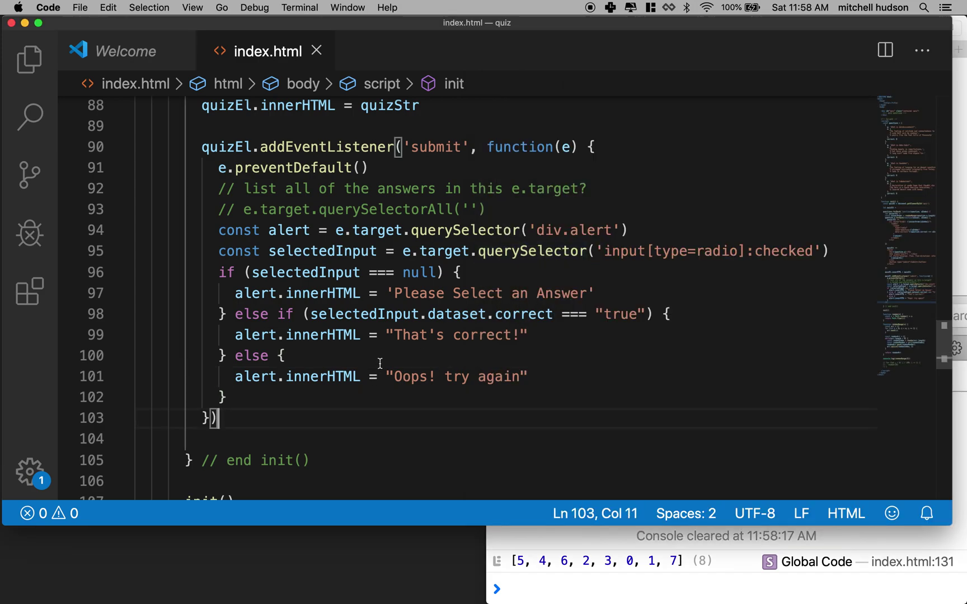
scroll(380, 363, down, 5)
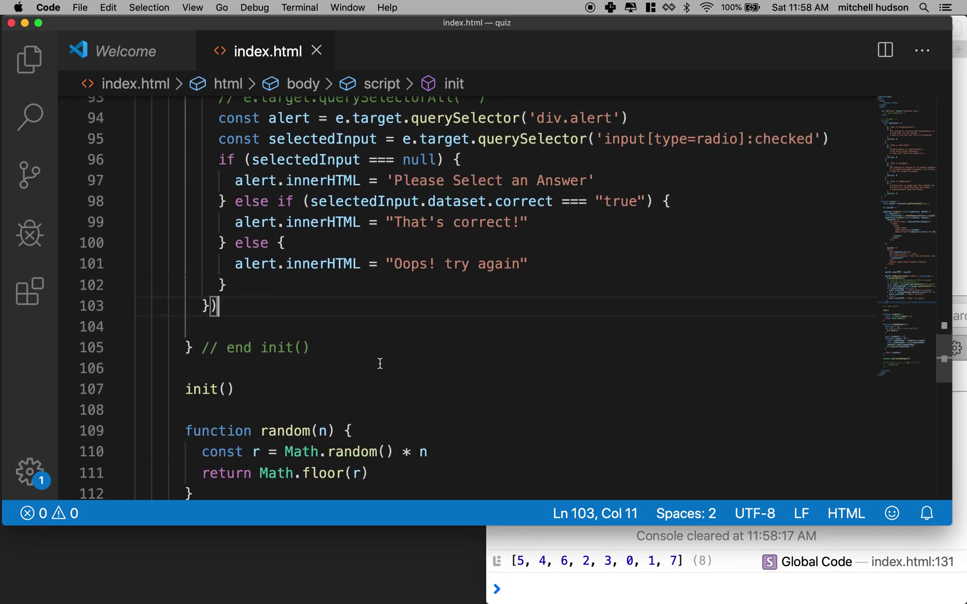
Bring the Safari quiz page showing "That's correct!" back to the front
click(959, 355)
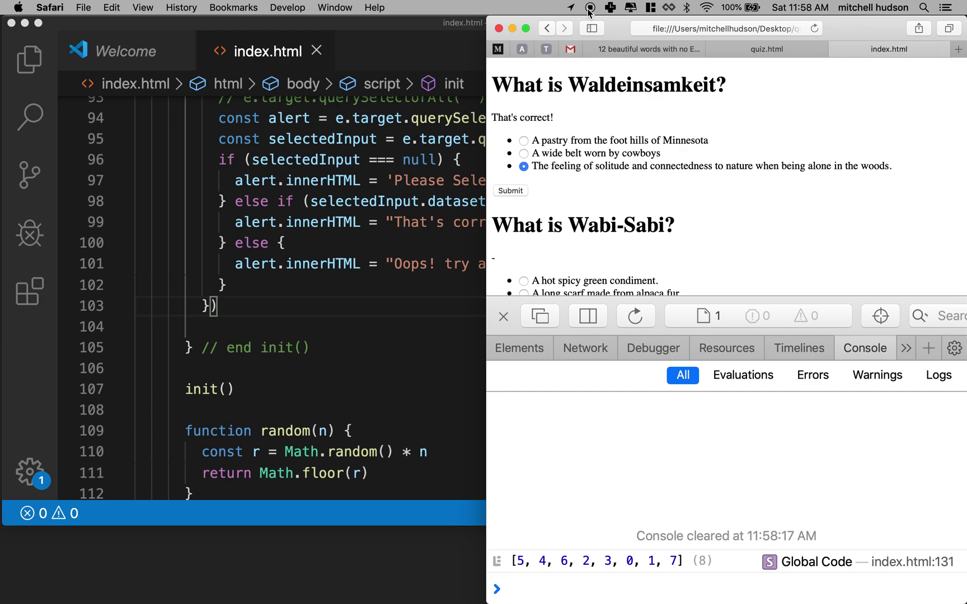
scroll(325, 126, up, 4)
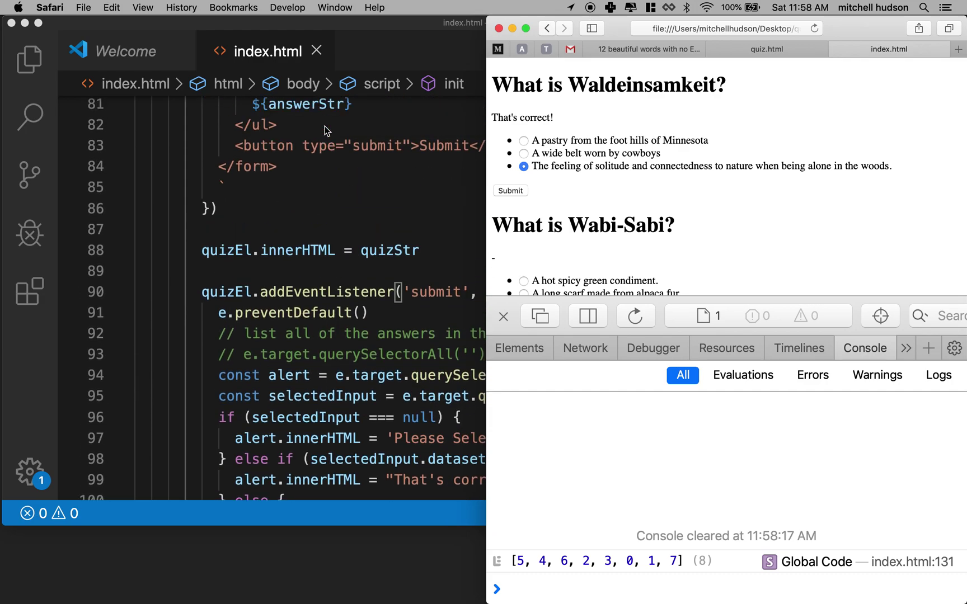
scroll(325, 129, up, 2)
scroll(325, 129, up, 2)
scroll(326, 152, up, 2)
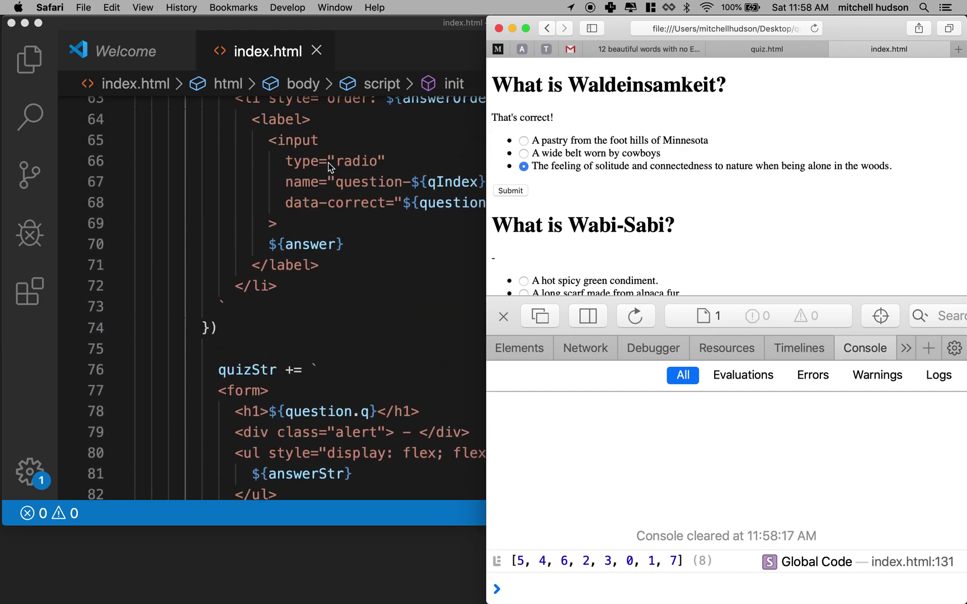